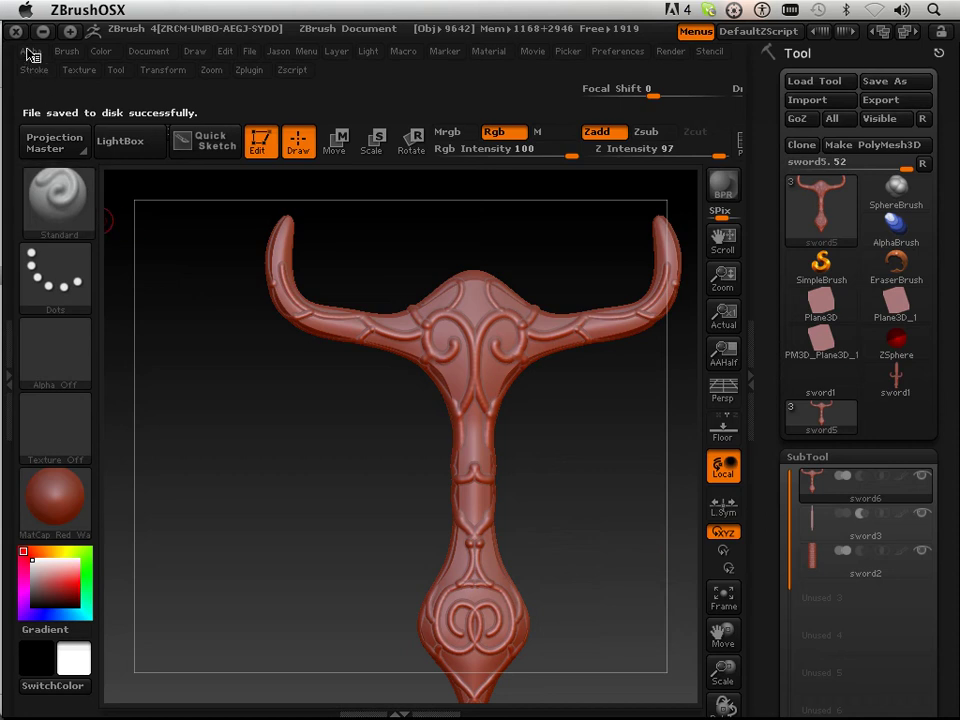
Select the Pinch brush and pinch the diagonal vine ridge on the side of the sword handle
left_click(61, 197)
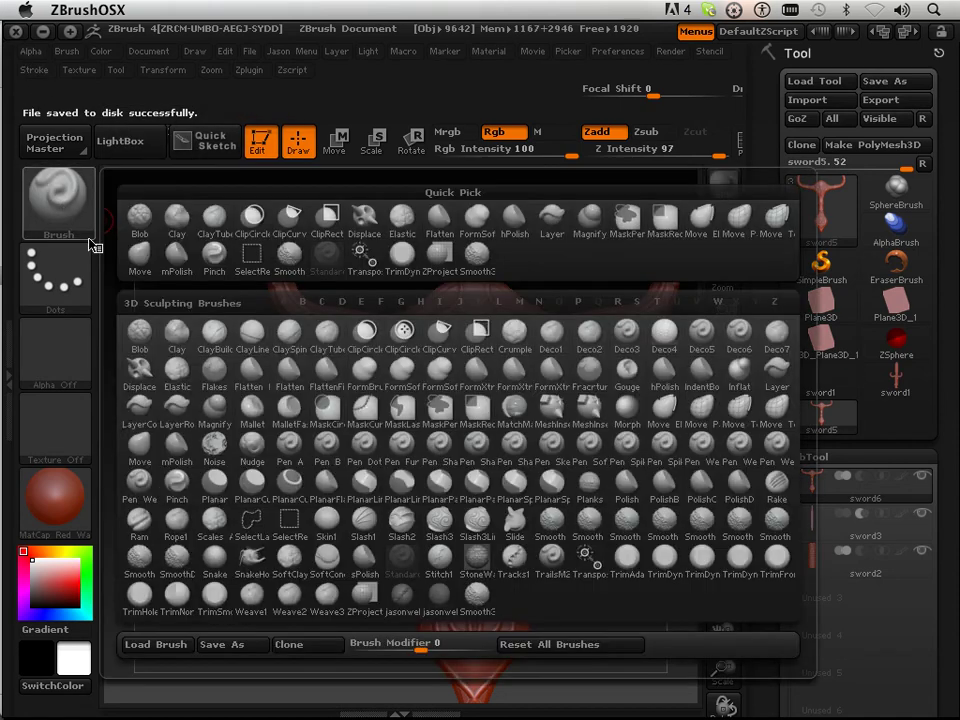
left_click(176, 482)
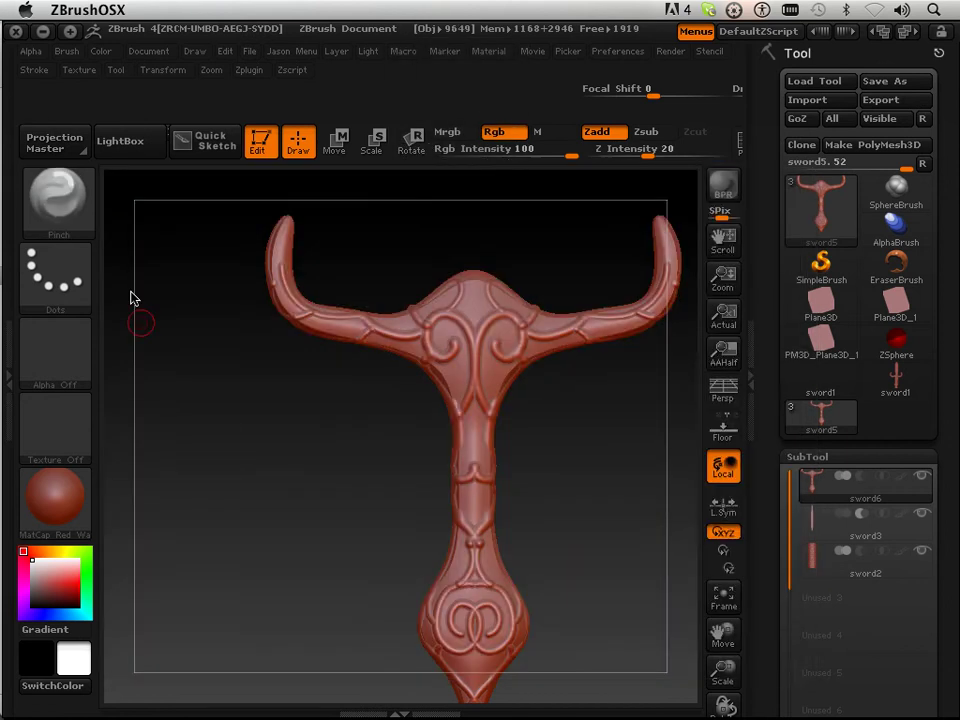
left_click(36, 72)
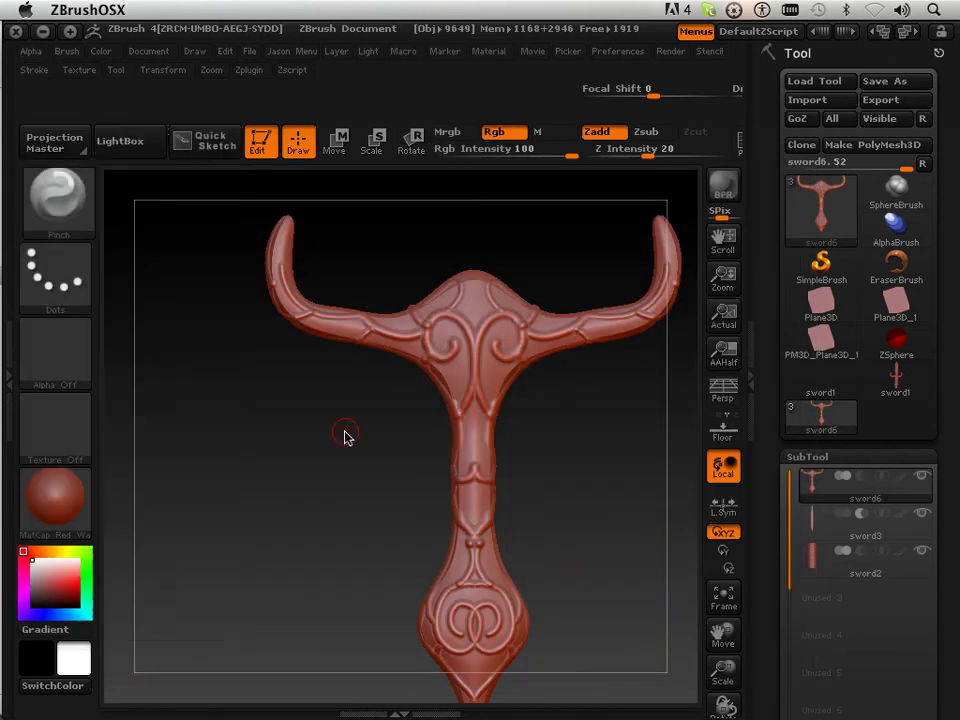
left_click_drag(723, 668, 725, 677)
left_click_drag(562, 502, 555, 408)
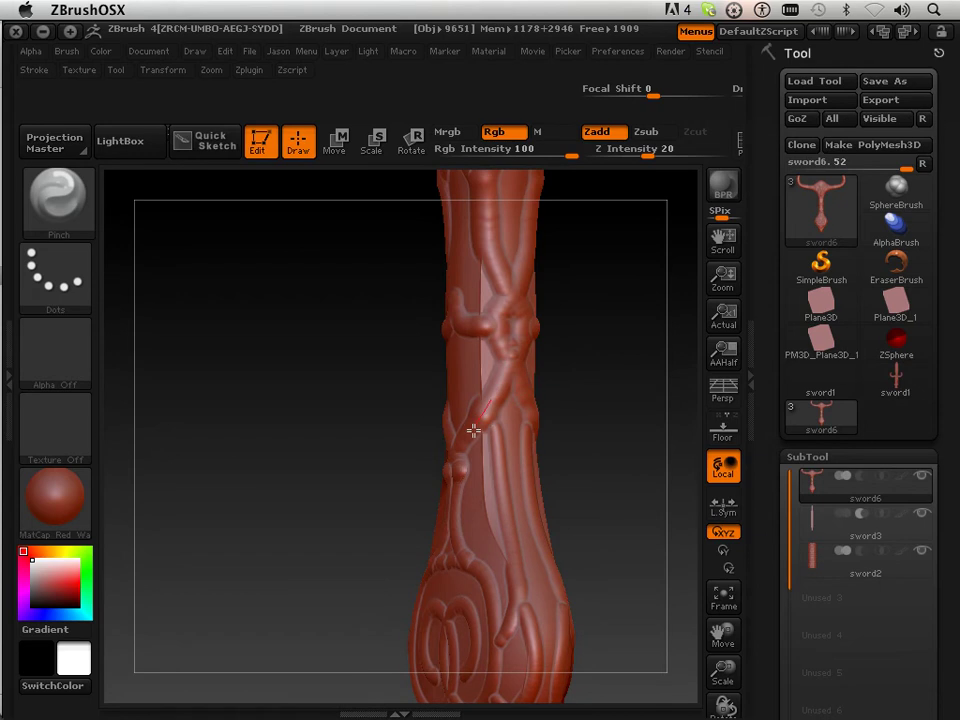
left_click_drag(355, 488, 410, 455)
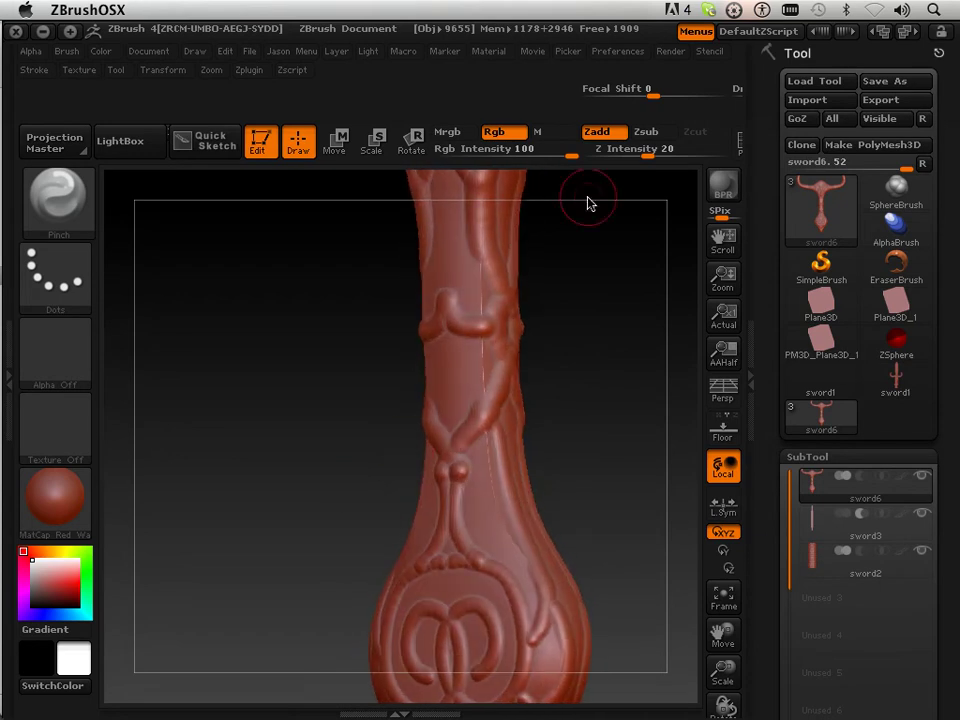
Try pinching the diagonal handle ridge with the Z Intensity raised to 57, and undo the stroke
left_click_drag(648, 150, 690, 151)
left_click_drag(632, 400, 570, 402)
left_click_drag(497, 389, 454, 459)
mouse_move(604, 379)
left_mouse_down()
mouse_move(647, 376)
mouse_move(606, 401)
left_mouse_up()
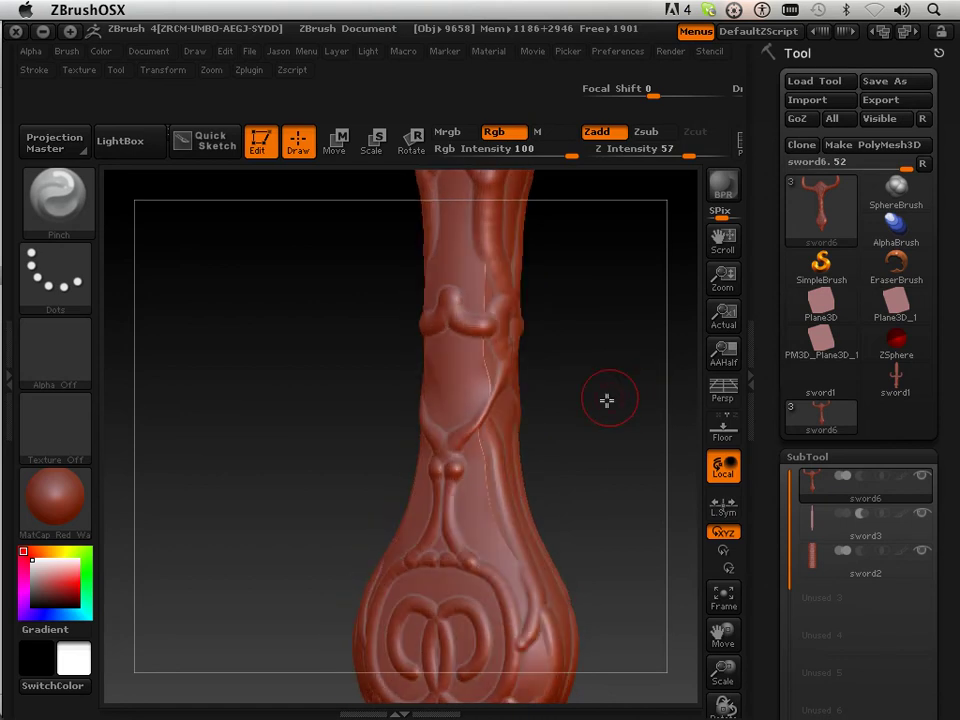
key("super+z")
Set the Z Intensity to 40 and pinch the ridges on the lower handle, from the diagonal vine down to the oval ornament's outline
left_click(670, 151)
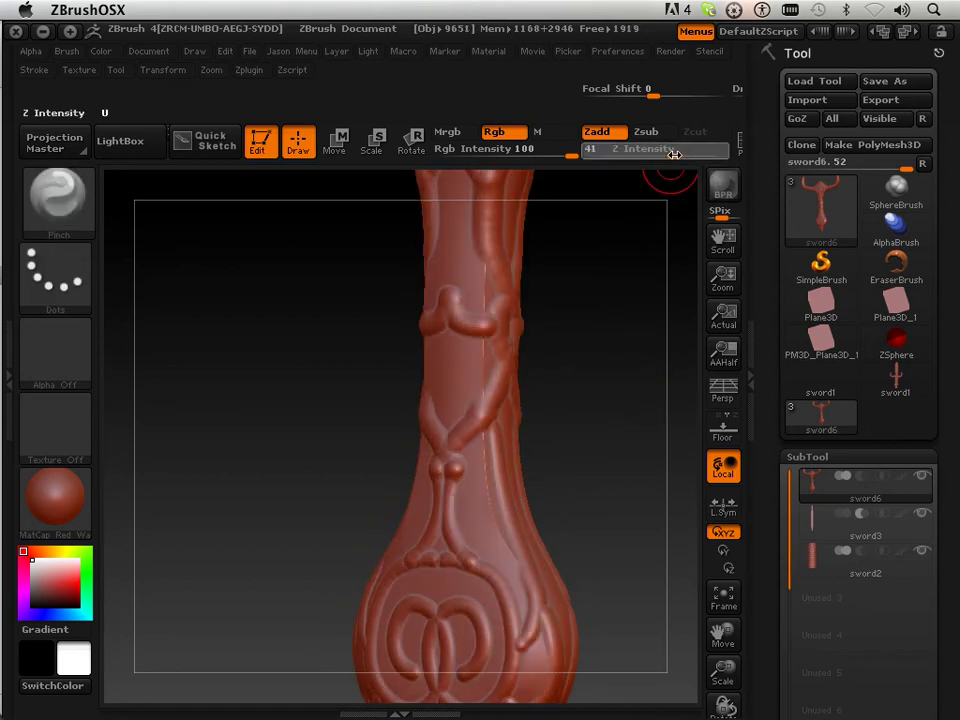
mouse_move(498, 390)
left_mouse_down()
mouse_move(538, 411)
mouse_move(498, 375)
left_mouse_up()
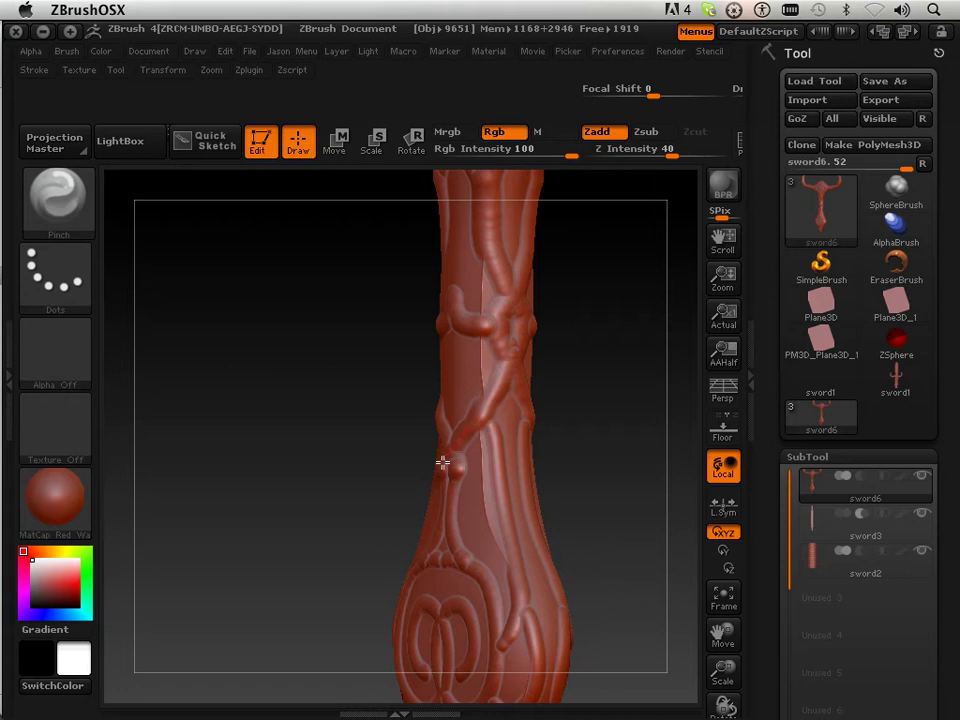
left_click_drag(565, 434, 649, 426)
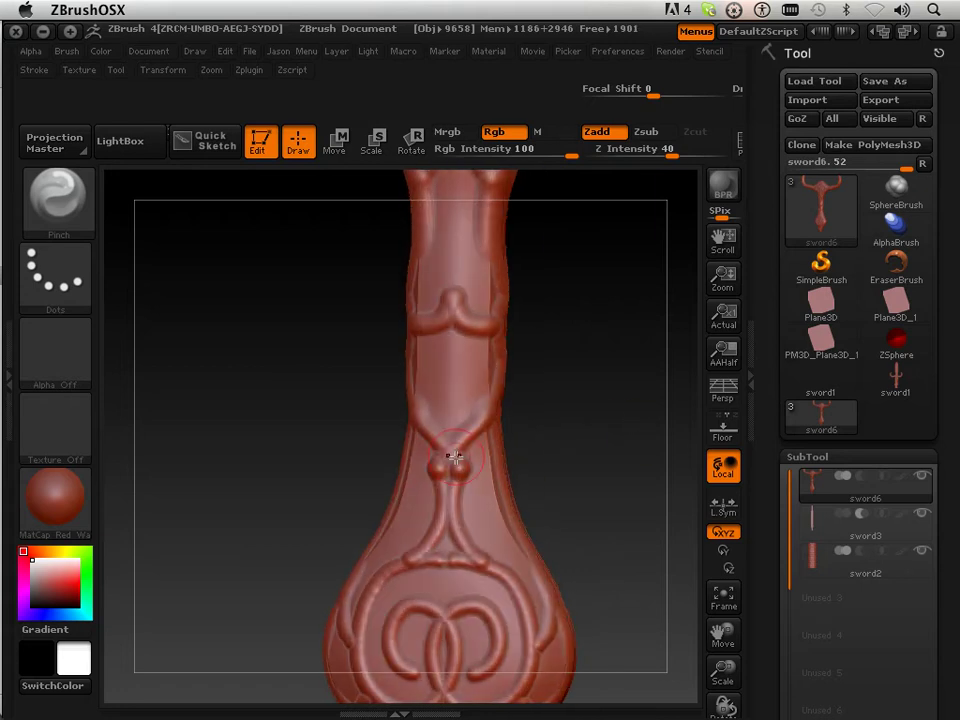
mouse_move(457, 491)
left_mouse_down()
mouse_move(457, 541)
mouse_move(523, 589)
left_mouse_up()
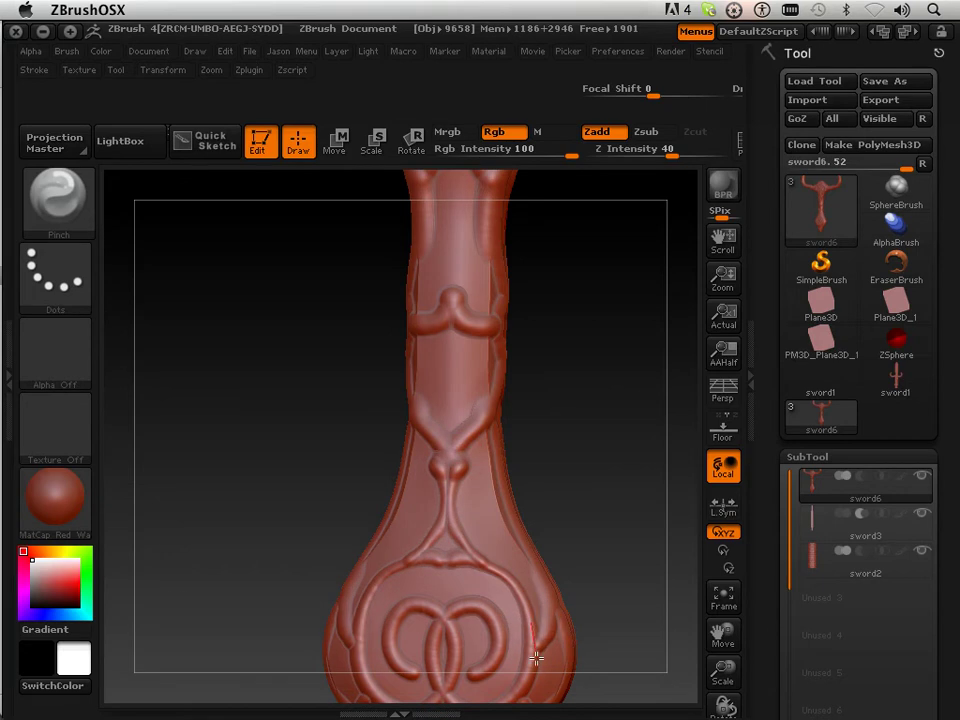
Pinch the pommel's oval outline, interlocking curls and long side ridges into sharper lines
left_click_drag(722, 635, 760, 480)
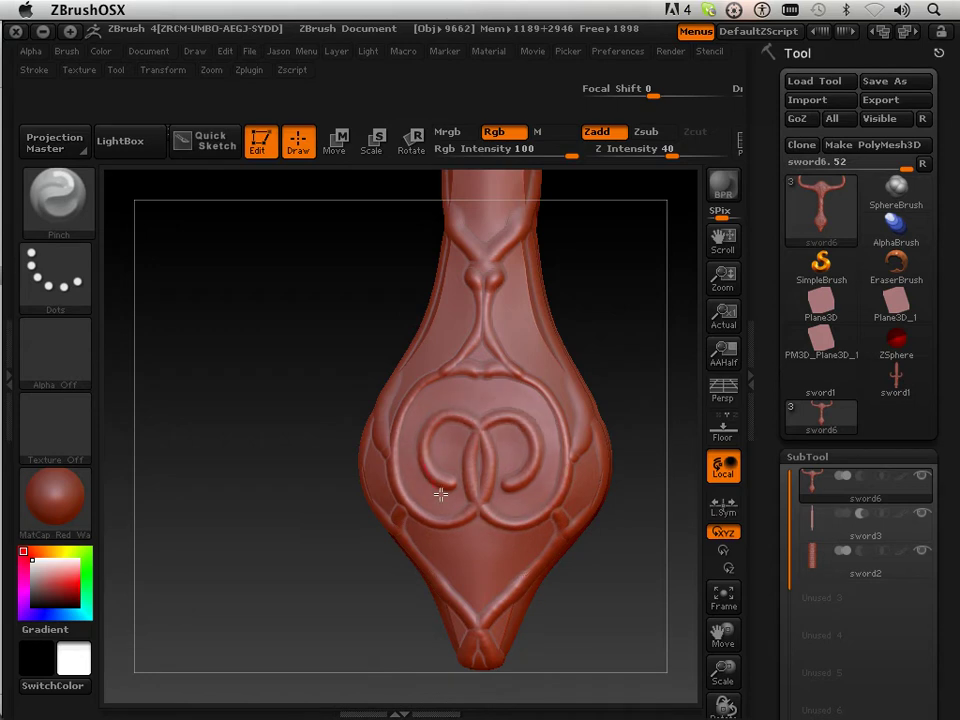
left_click_drag(651, 538, 596, 450)
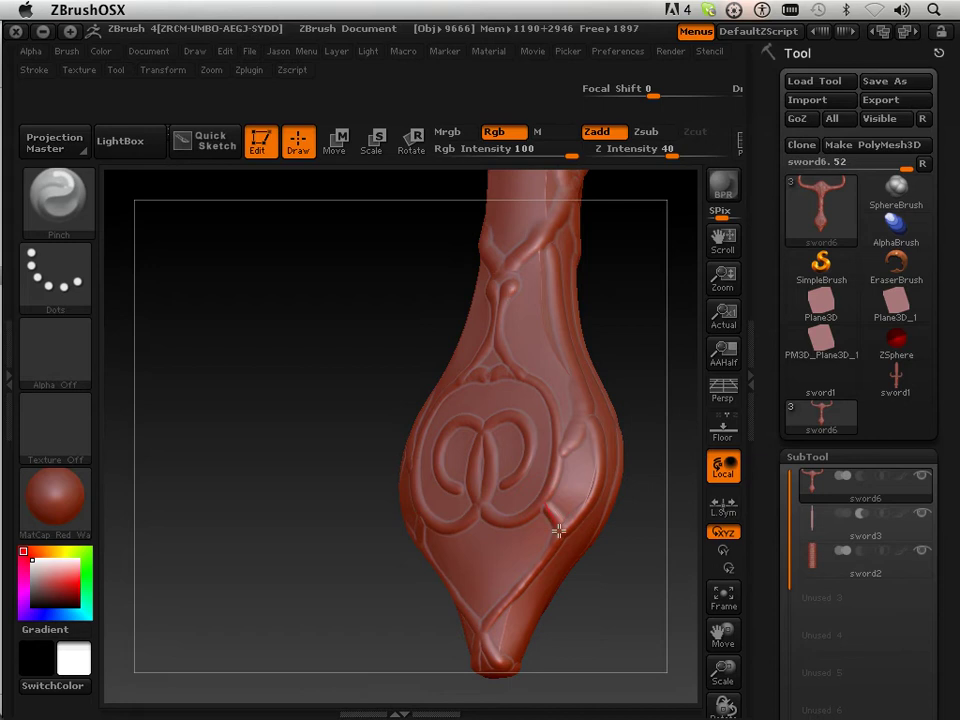
left_click_drag(579, 557, 572, 452)
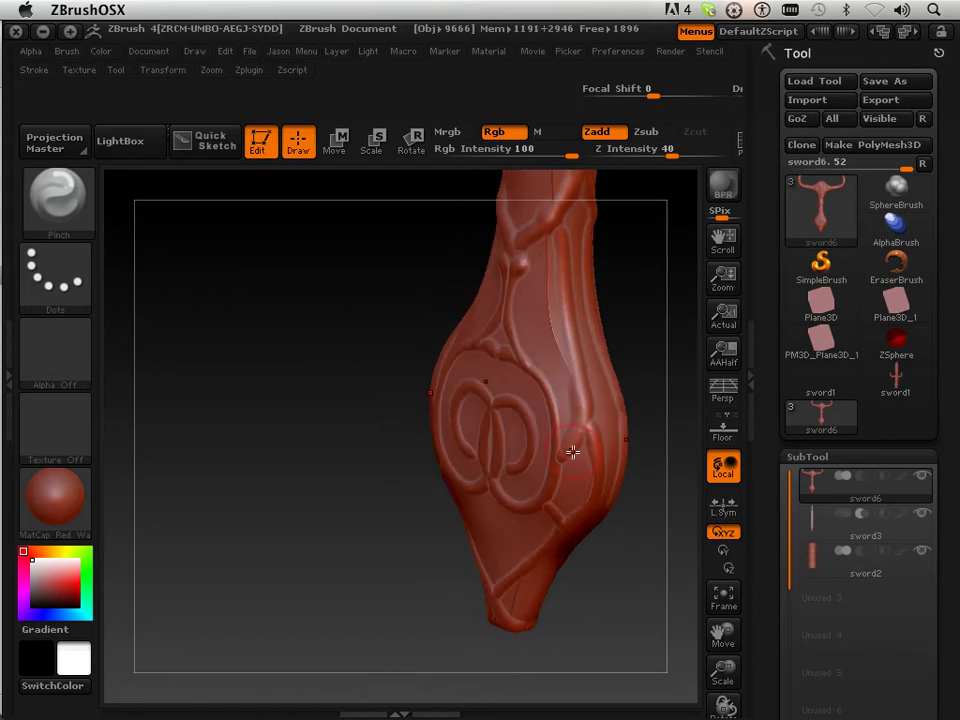
left_click_drag(582, 407, 582, 348)
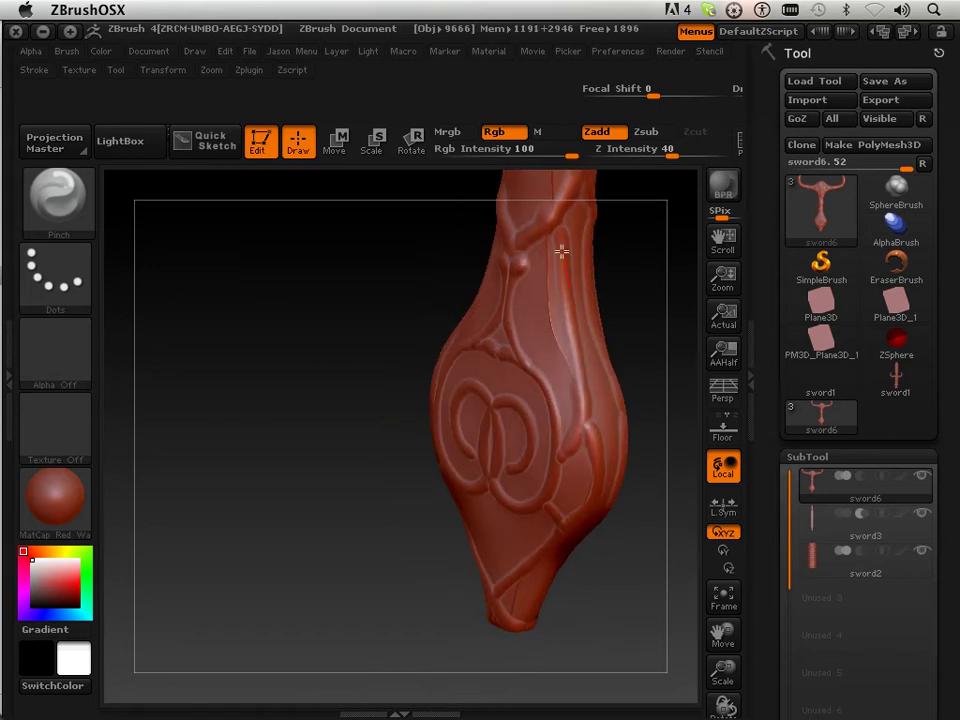
left_click_drag(681, 417, 708, 393, "shift")
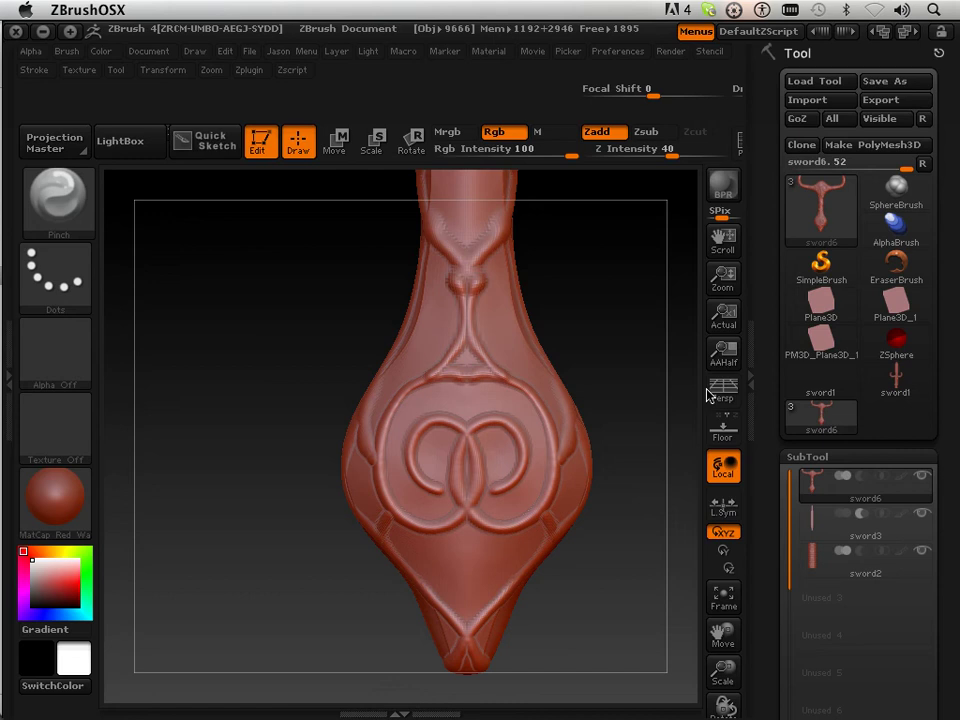
Pinch the crossing vine ridges and the horizontal band around the middle and upper handle
left_click_drag(723, 632, 723, 700)
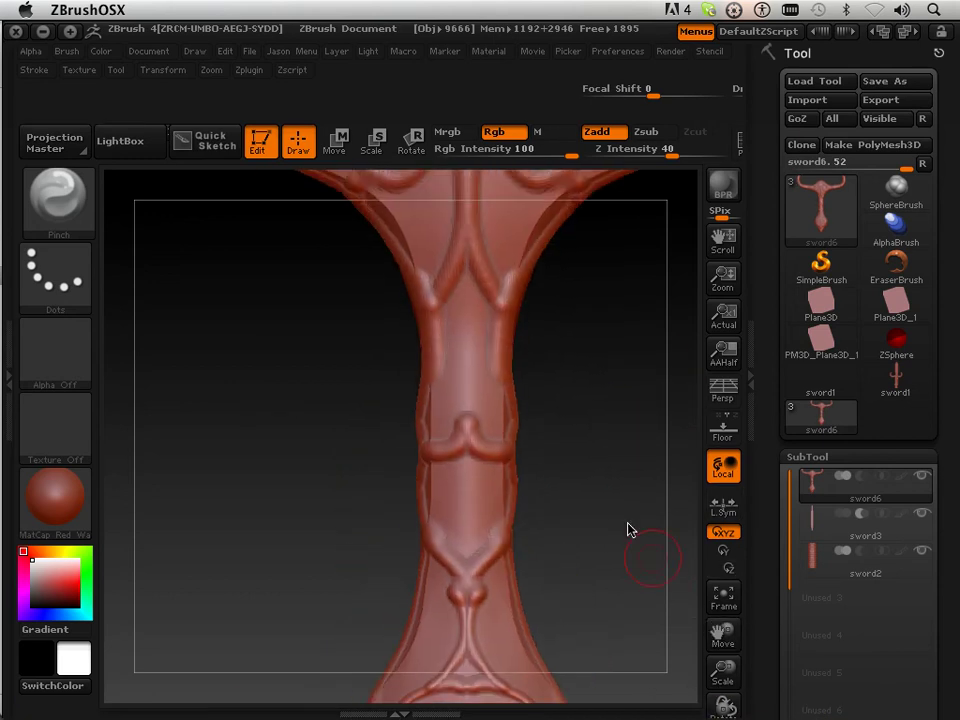
left_click_drag(628, 526, 525, 488)
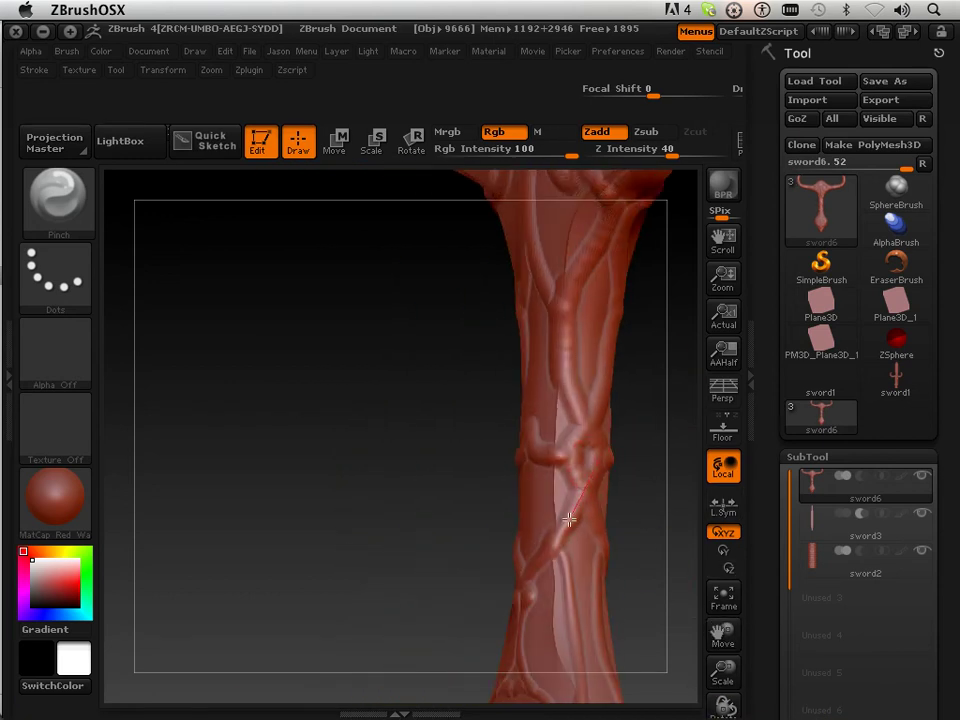
left_click_drag(490, 598, 380, 590)
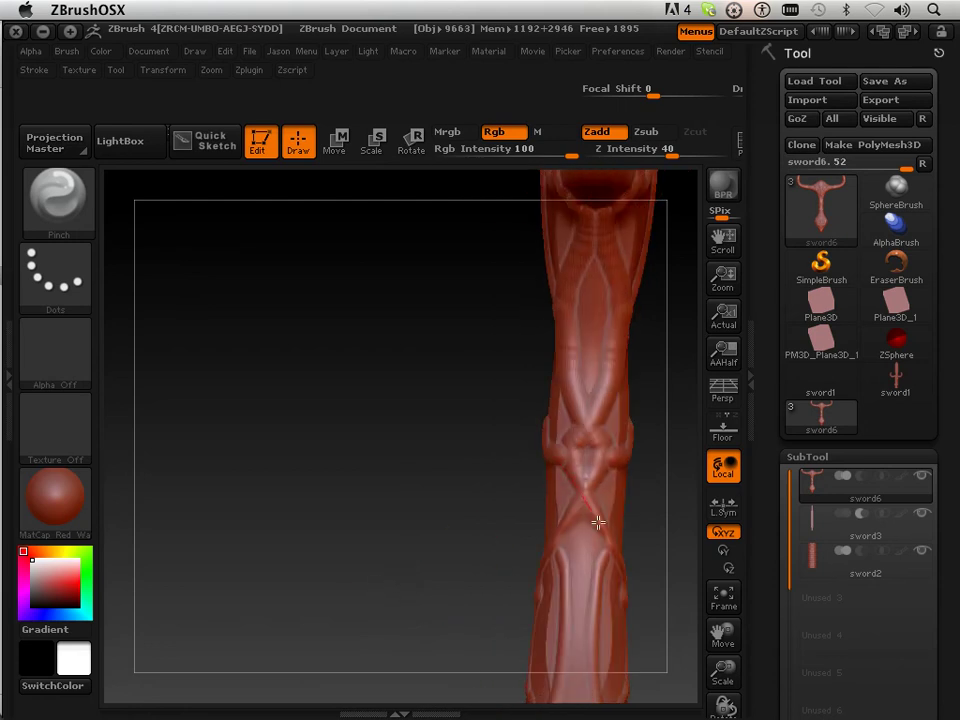
left_click_drag(503, 528, 562, 456)
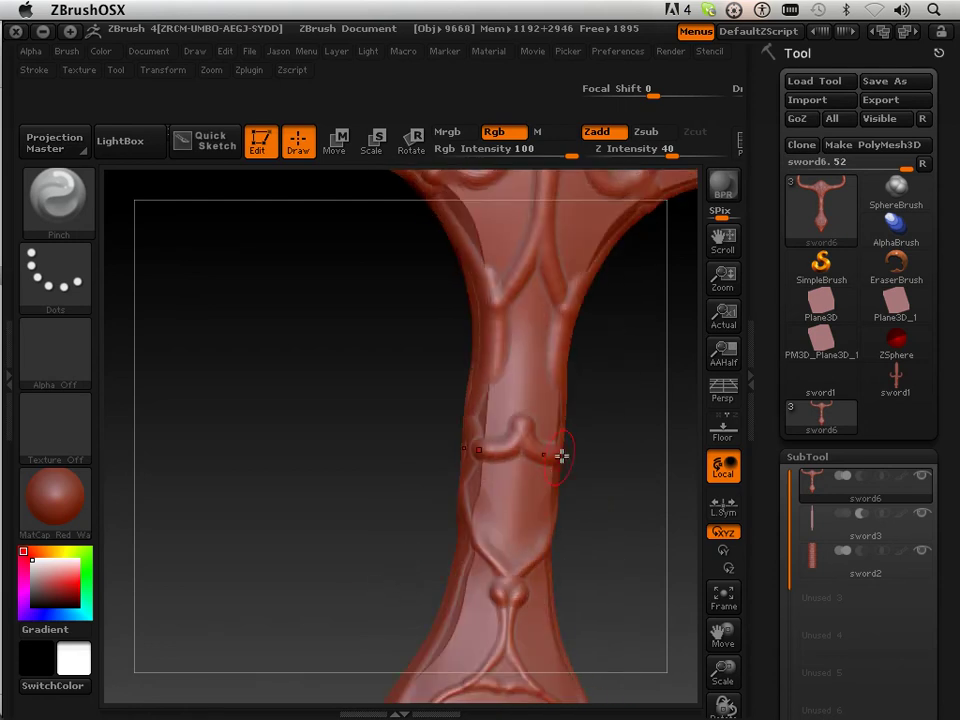
left_click_drag(467, 388, 435, 360)
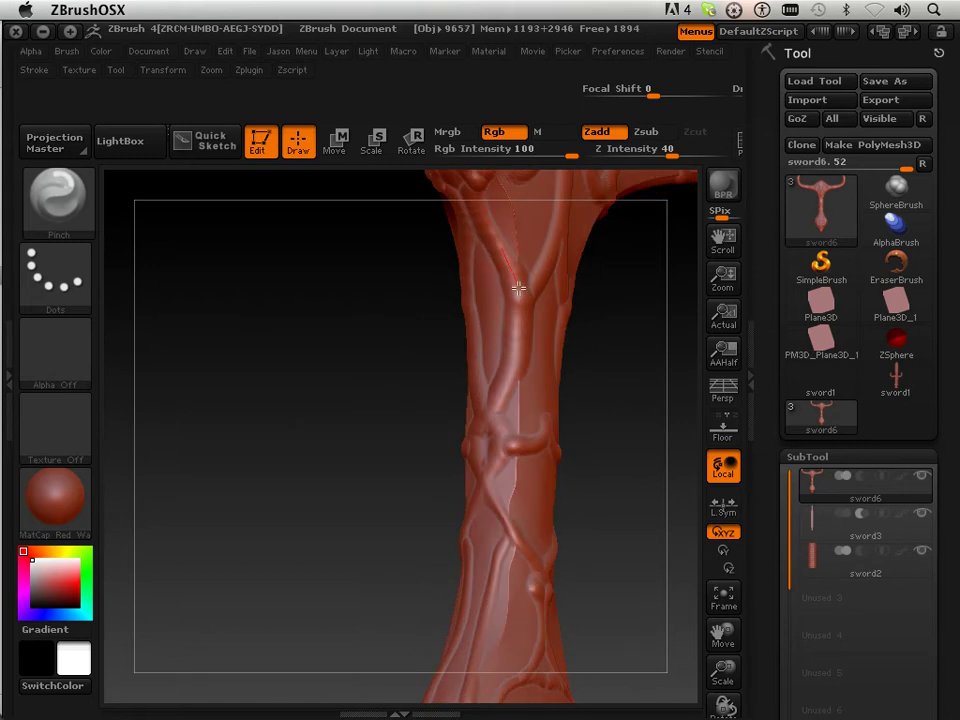
mouse_move(518, 289)
left_mouse_down()
mouse_move(525, 332)
mouse_move(476, 431)
left_mouse_up()
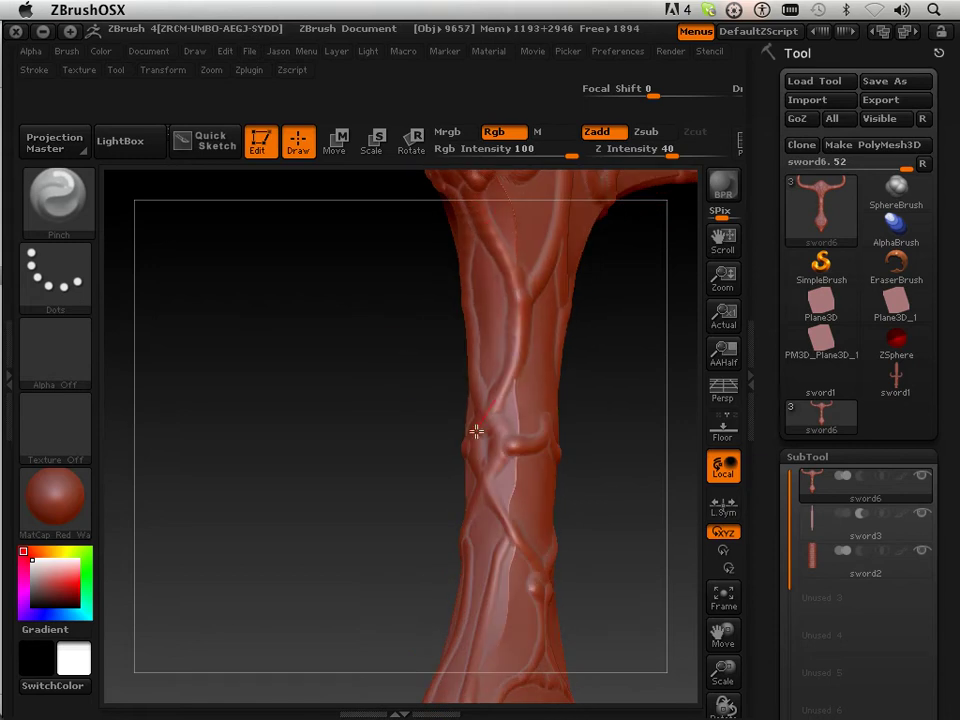
left_click_drag(446, 487, 596, 469)
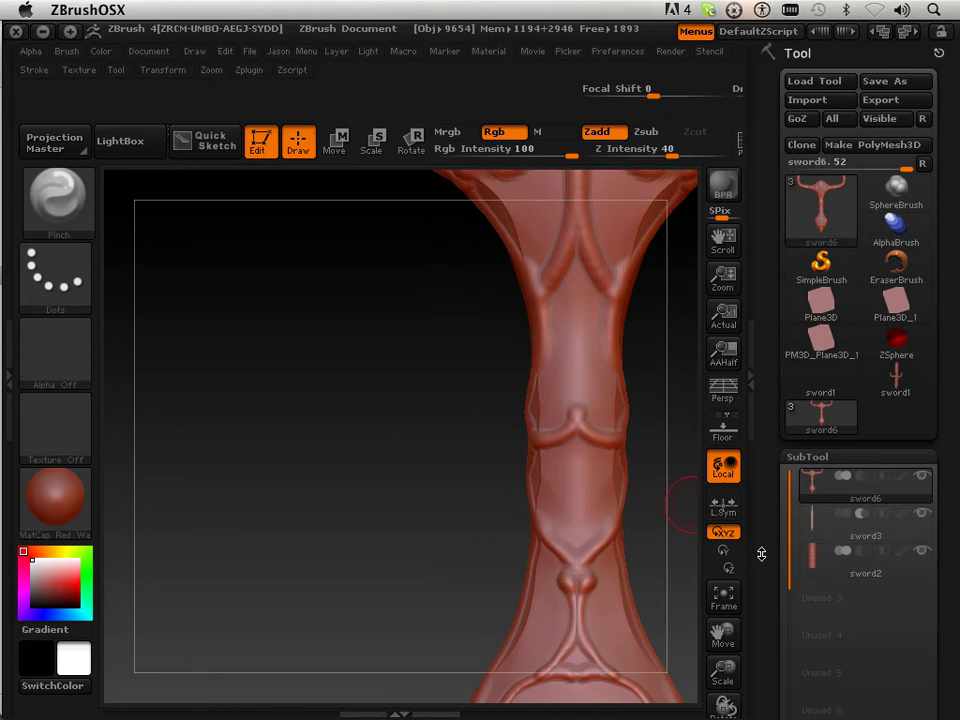
Pinch the paired scroll ridges on the guard's centre and the V-shaped ends running onto the handle
left_click_drag(723, 630, 690, 699)
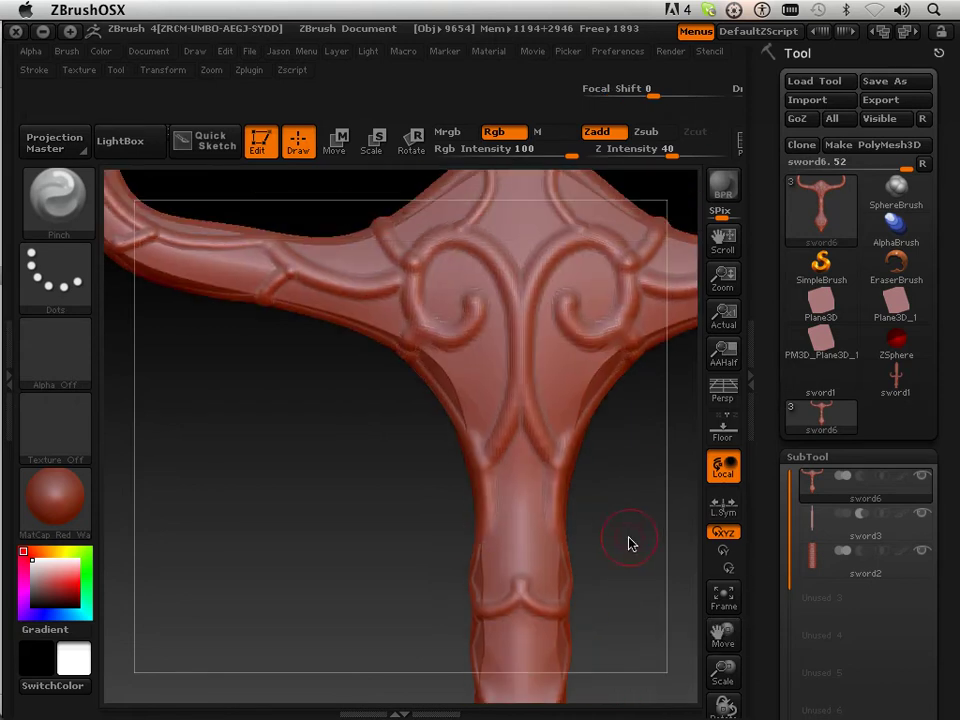
mouse_move(564, 330)
left_mouse_down()
mouse_move(584, 352)
mouse_move(630, 317)
mouse_move(628, 253)
mouse_move(608, 230)
mouse_move(546, 242)
mouse_move(528, 274)
mouse_move(525, 388)
mouse_move(536, 439)
mouse_move(557, 471)
left_mouse_up()
left_click_drag(615, 512, 634, 525)
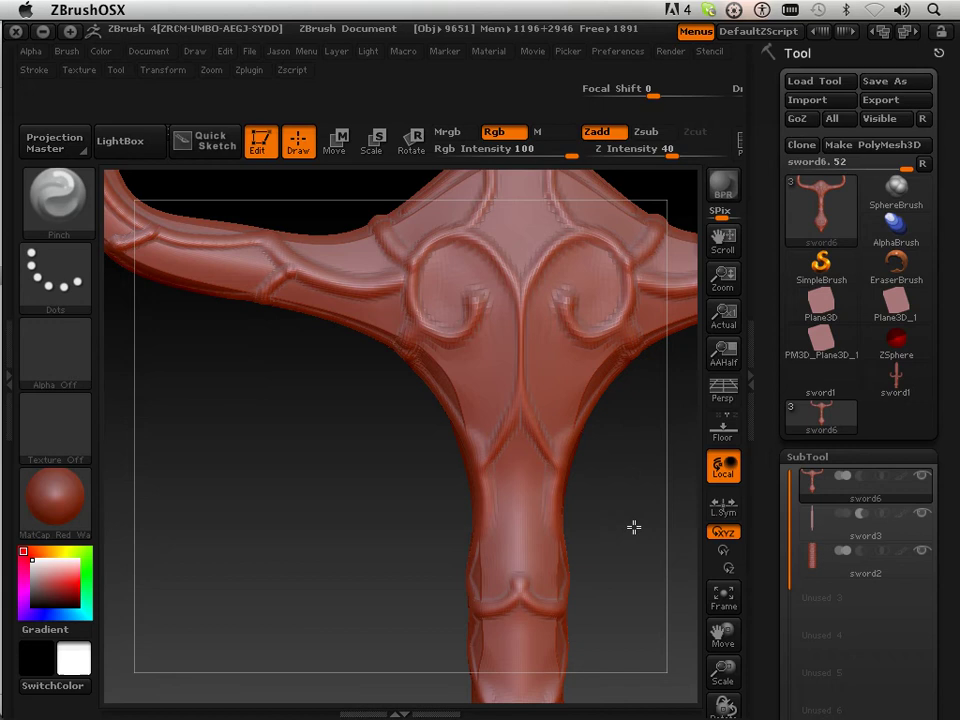
Pinch the arched ridges on the guard's domed centre and the short branches leading onto its arms
left_click_drag(722, 627, 677, 656)
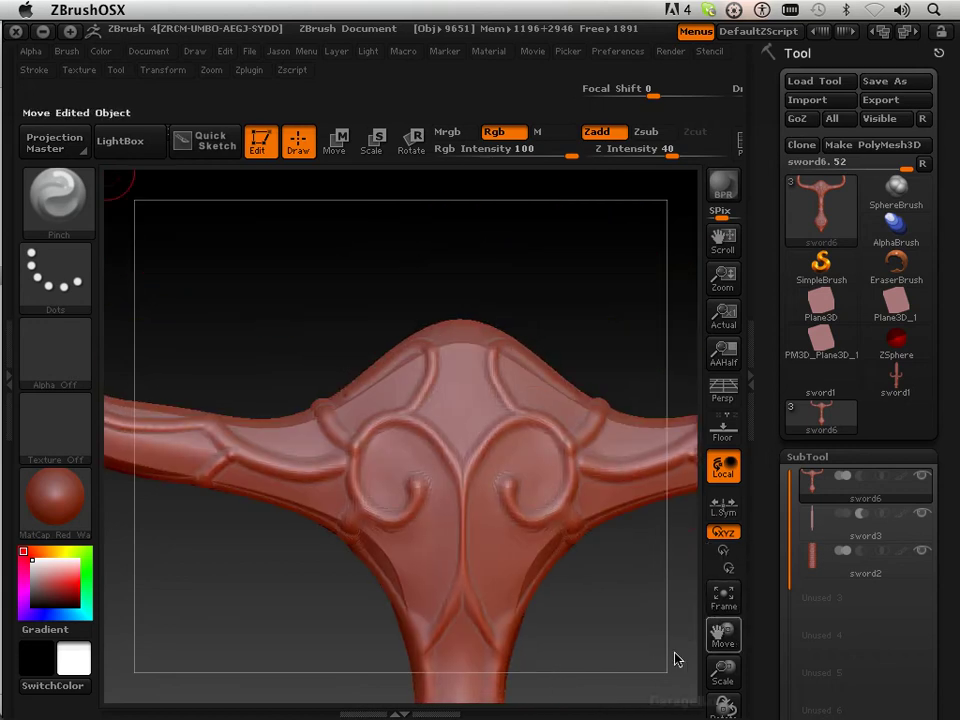
left_click_drag(567, 303, 570, 395)
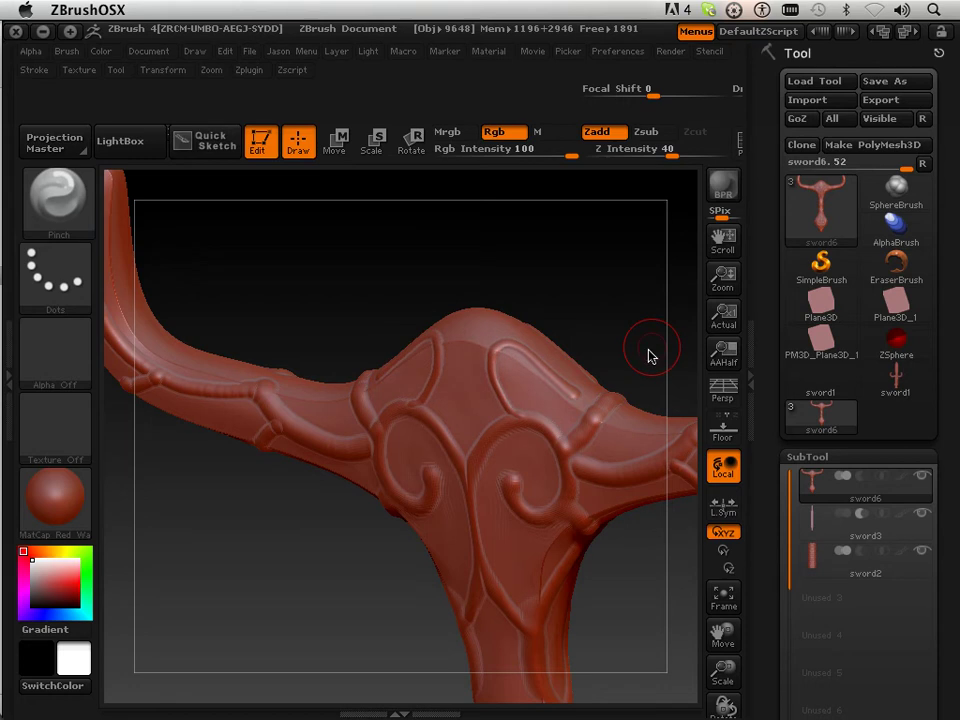
left_click_drag(651, 354, 632, 386)
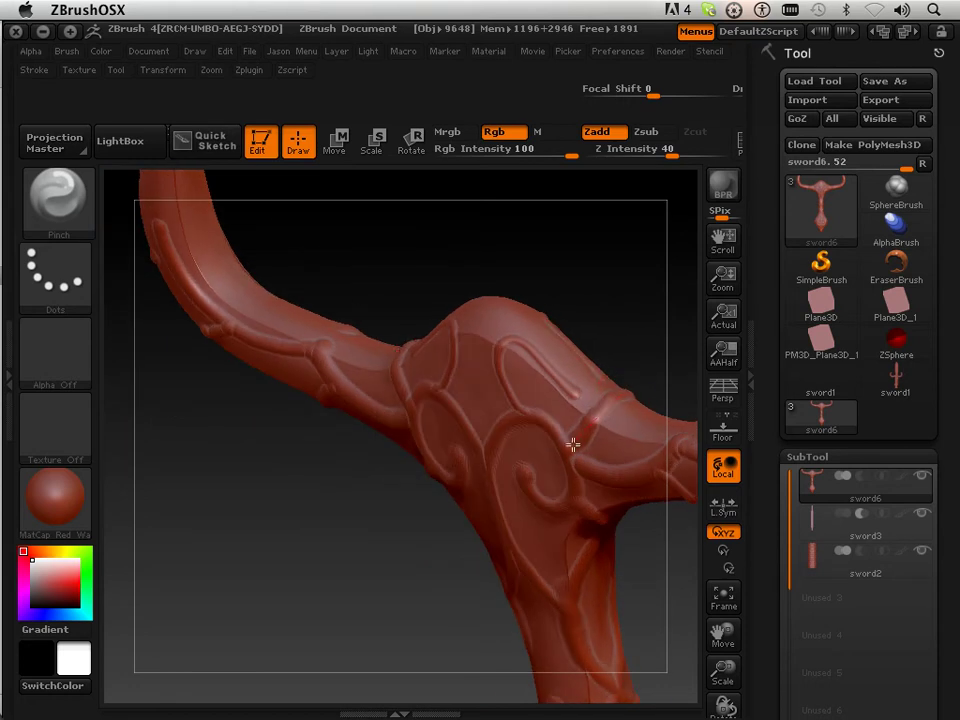
left_click_drag(367, 569, 365, 430)
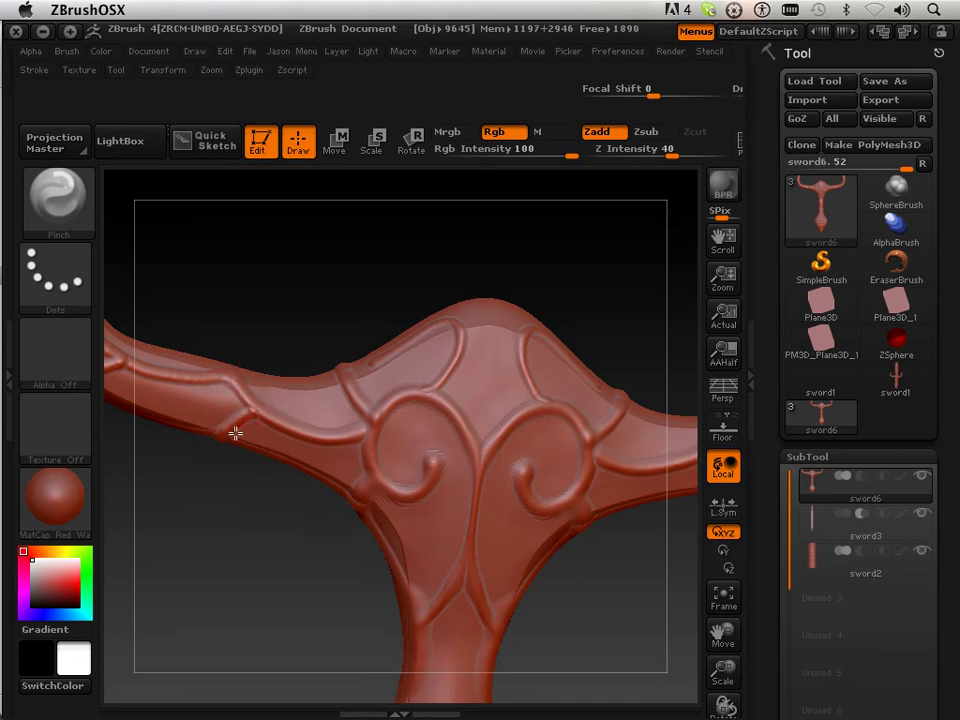
Pinch the vine ridges along one guard arm and around the outer side of its upturned horn
left_click_drag(704, 627, 542, 561)
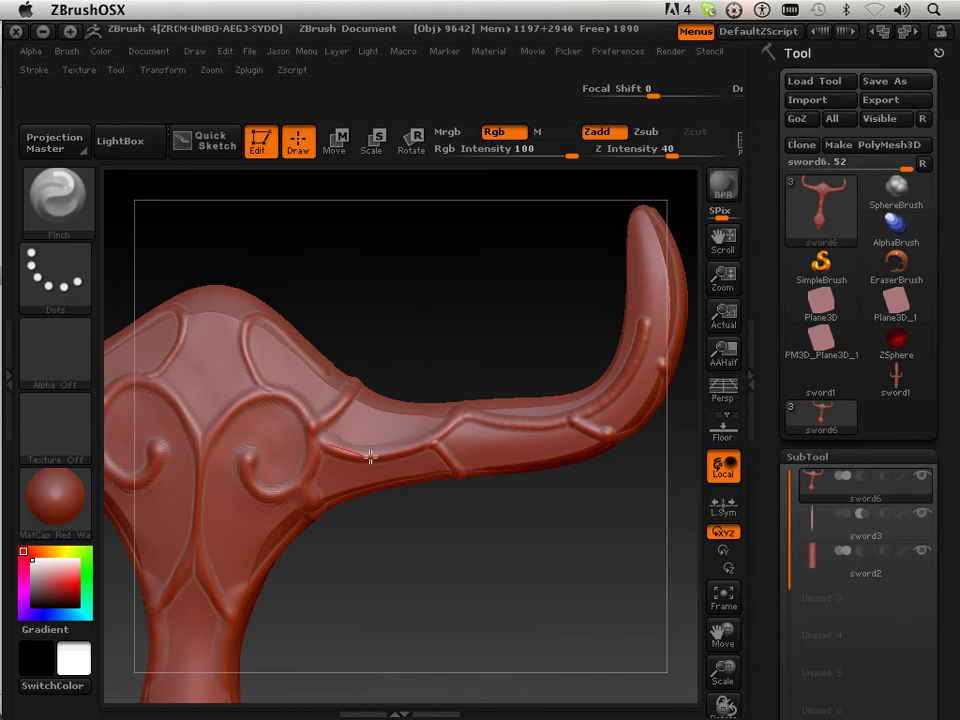
left_click_drag(370, 456, 430, 446)
left_click_drag(484, 384, 462, 410)
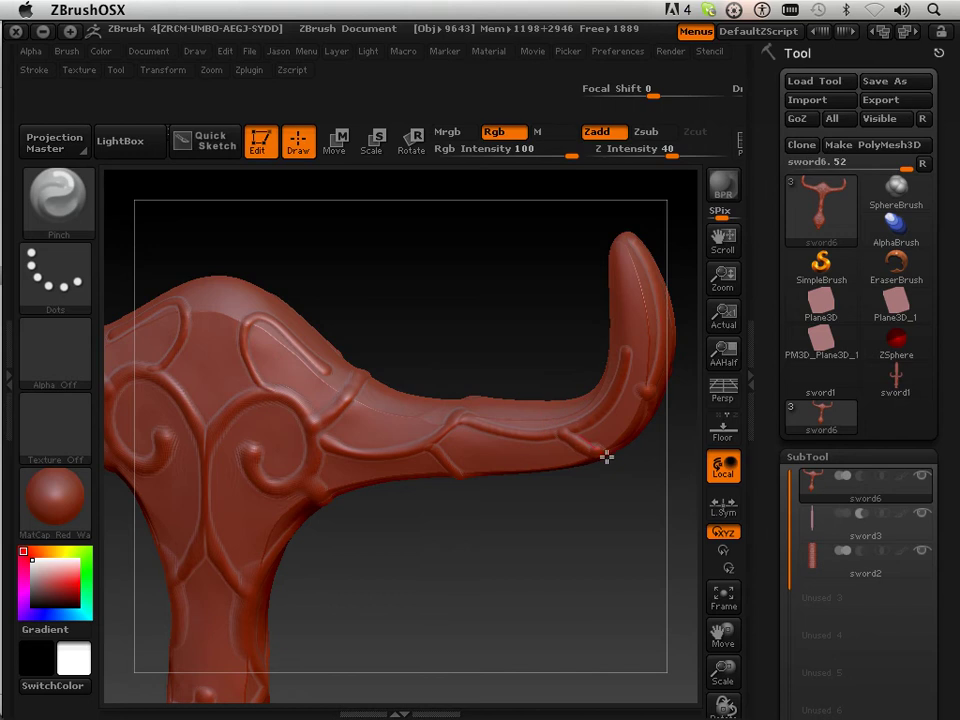
mouse_move(650, 504)
left_mouse_down()
mouse_move(574, 456)
mouse_move(578, 285)
mouse_move(581, 352)
left_mouse_up()
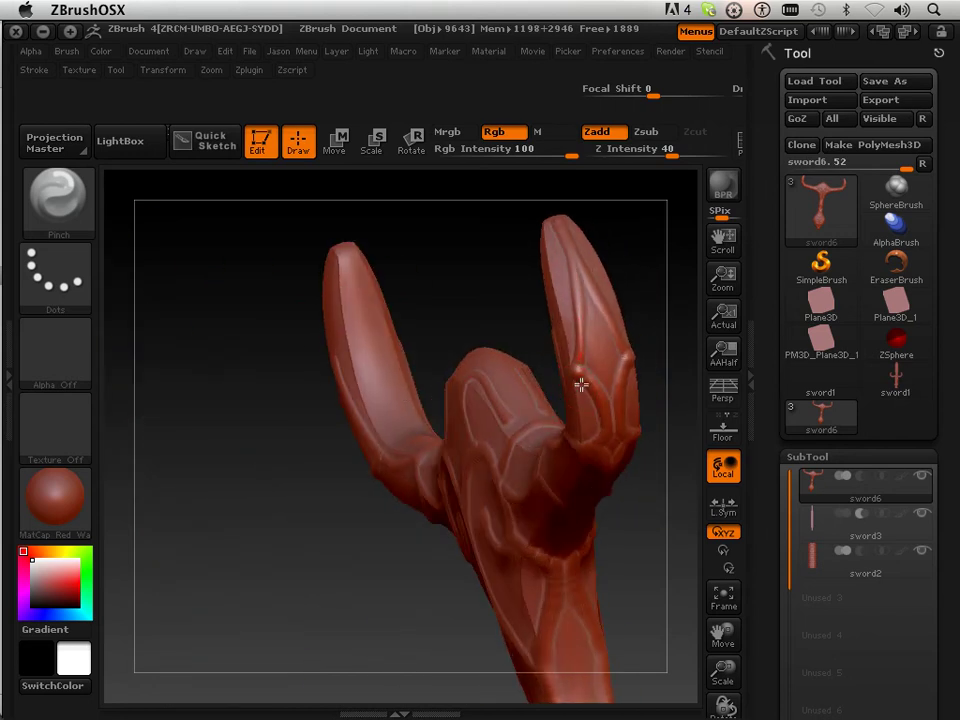
left_click_drag(658, 565, 638, 460)
left_click_drag(627, 530, 644, 589)
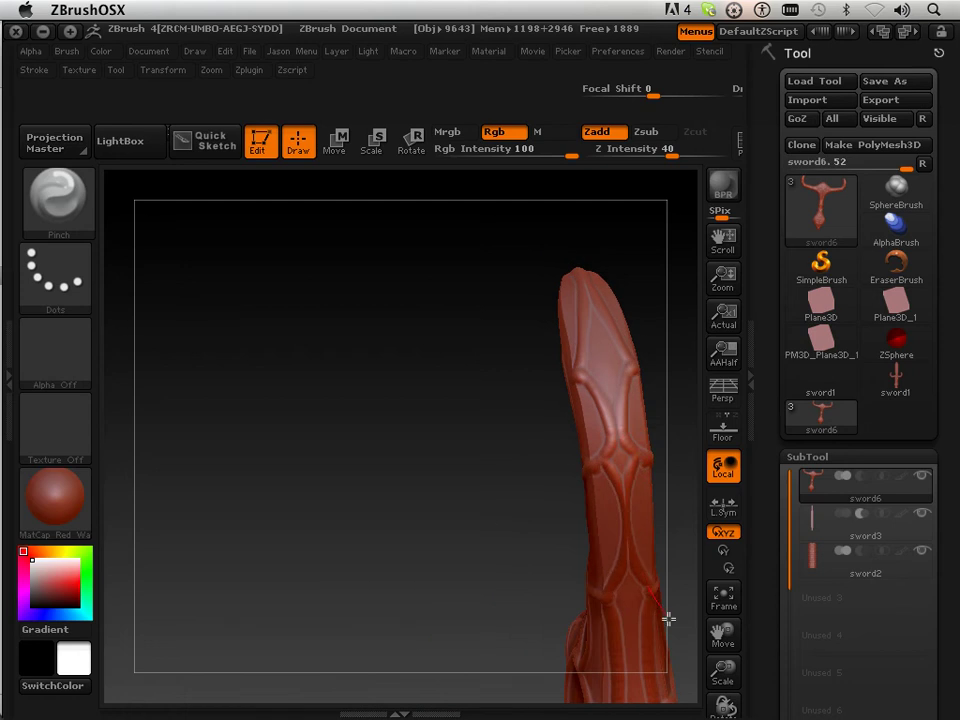
Pinch the collar ridge that wraps over the top of the guard arm beside the domed centre
mouse_move(446, 553)
left_mouse_down()
mouse_move(521, 643)
mouse_move(518, 599)
left_mouse_up()
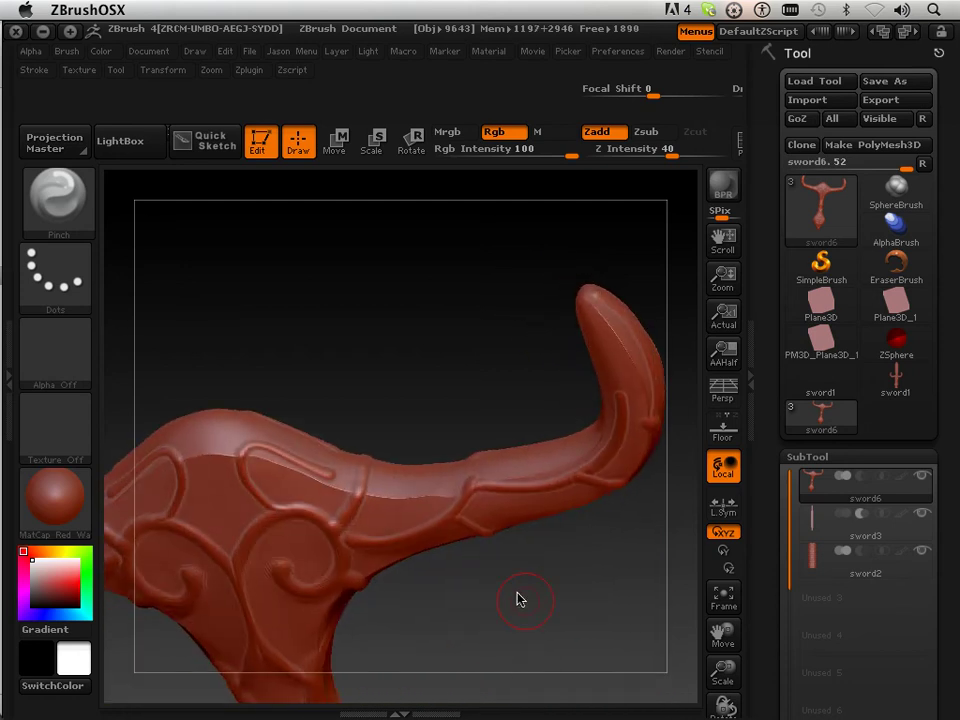
left_click_drag(416, 376, 381, 413)
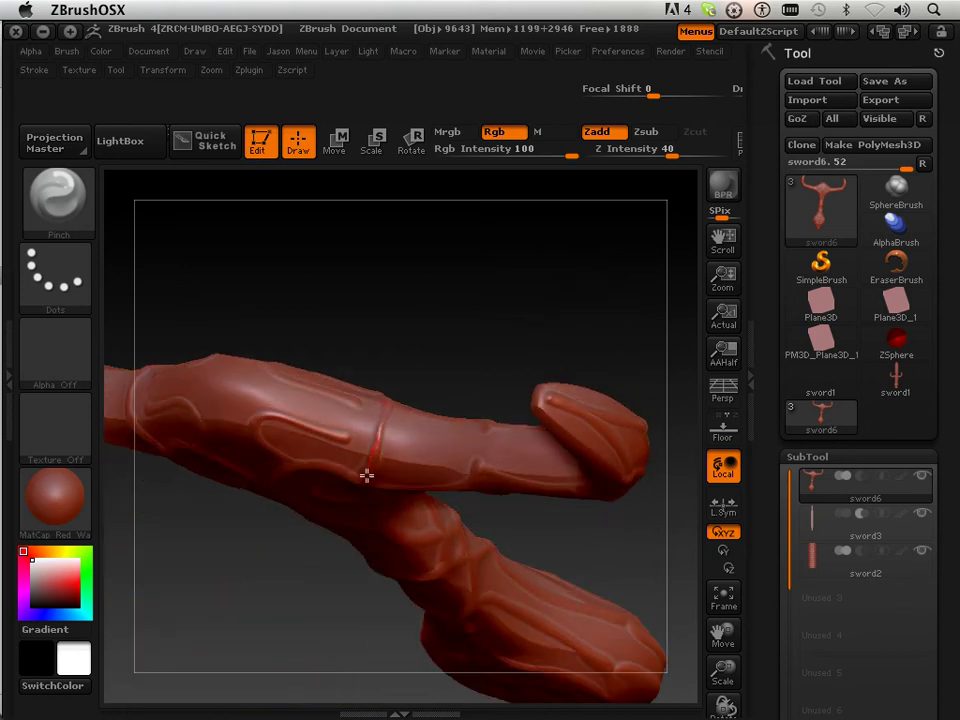
mouse_move(600, 561)
left_mouse_down()
mouse_move(609, 444)
mouse_move(615, 467)
left_mouse_up()
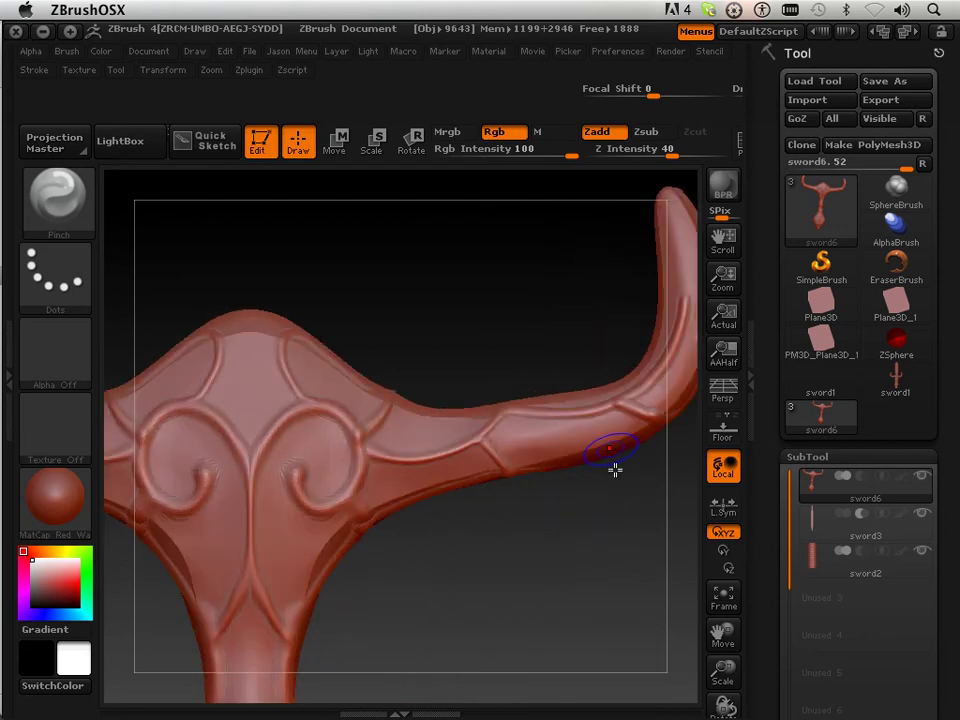
Switch to the Standard brush and make MaskPen the active masking brush
left_click(723, 597)
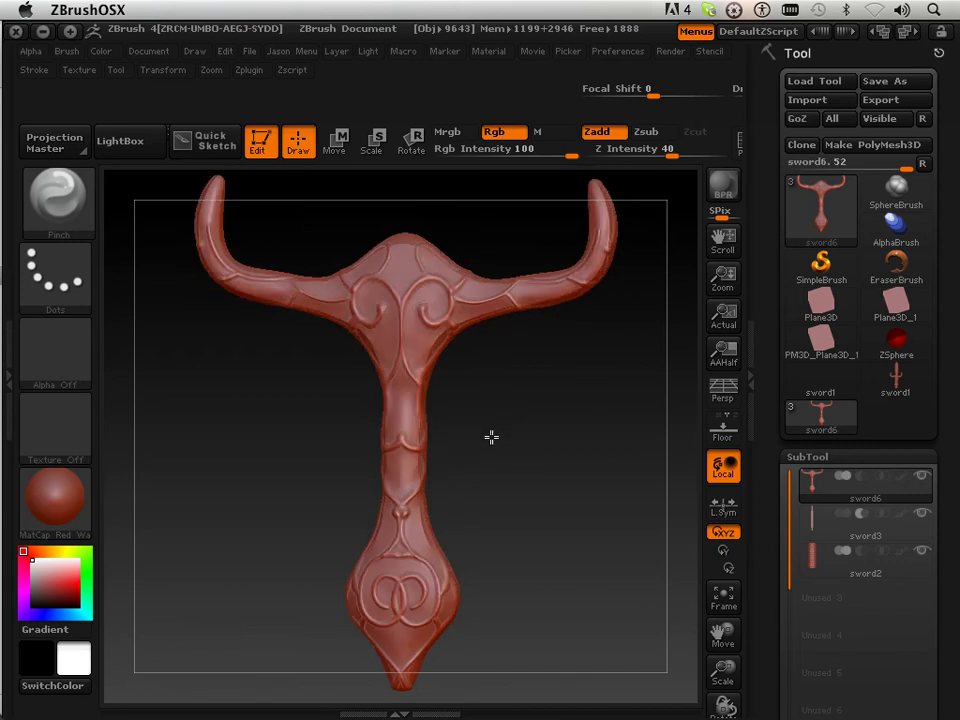
mouse_move(491, 444)
left_mouse_down()
mouse_move(360, 461)
mouse_move(321, 456)
mouse_move(504, 436)
left_mouse_up()
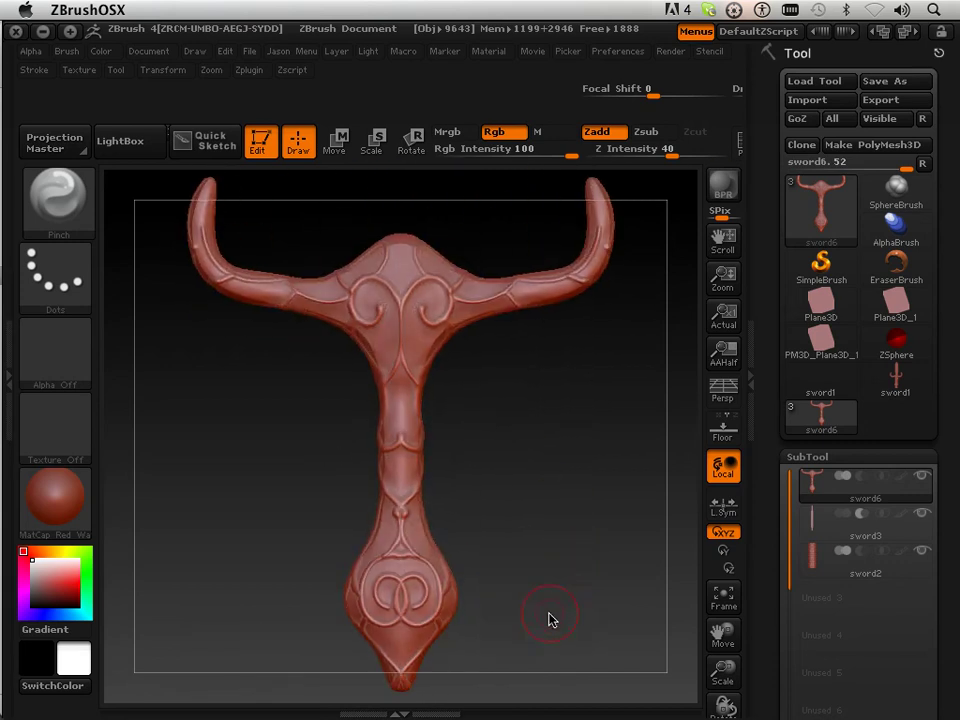
left_click_drag(548, 619, 581, 461)
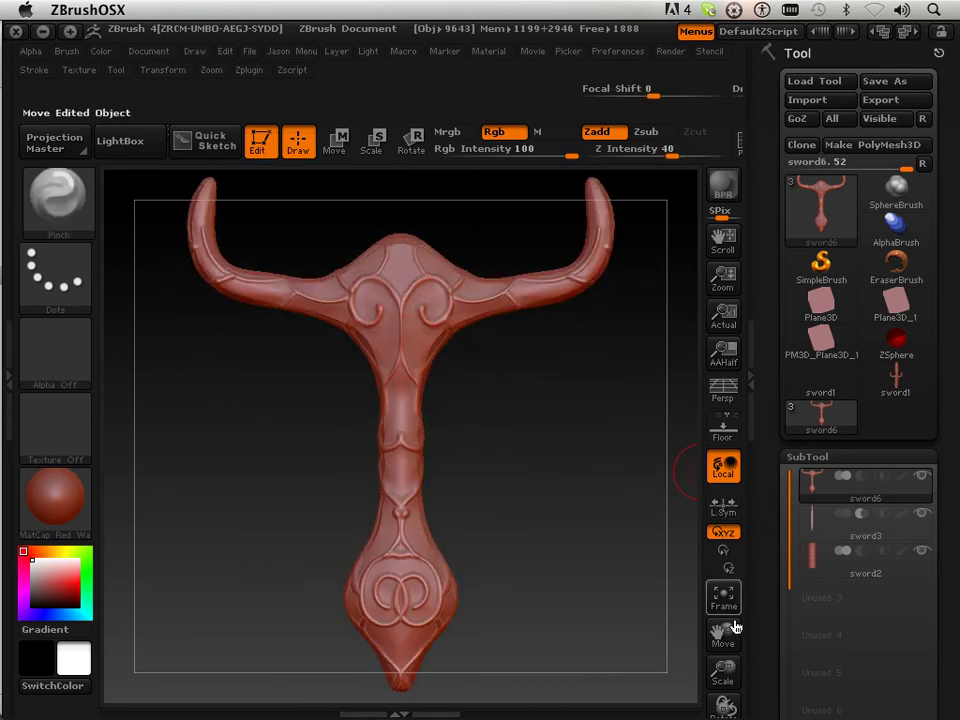
left_click_drag(724, 668, 571, 523)
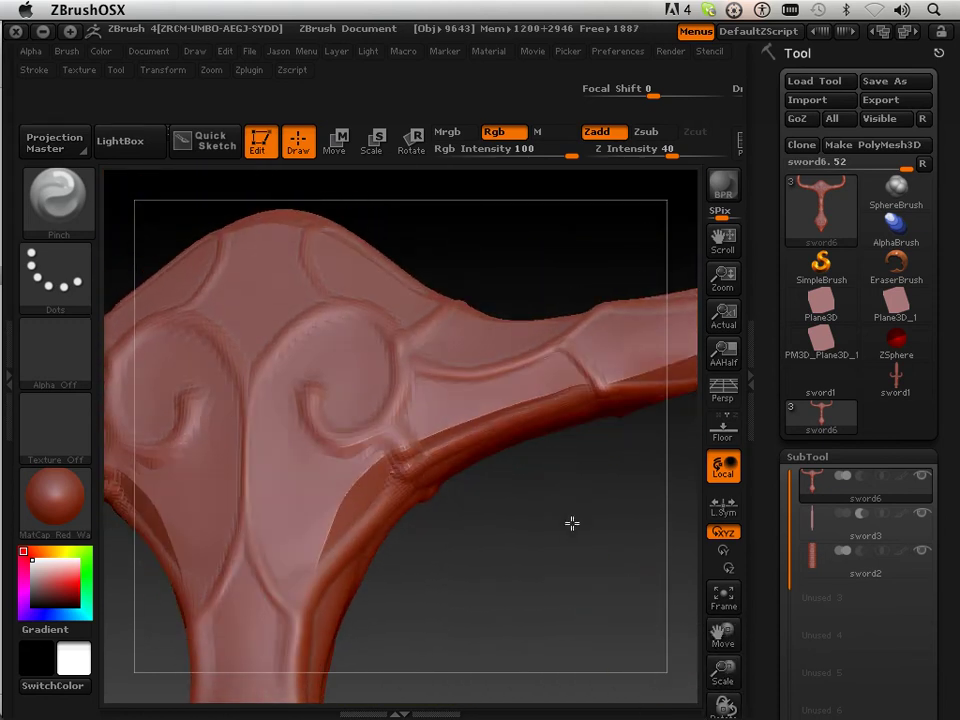
left_click(55, 195)
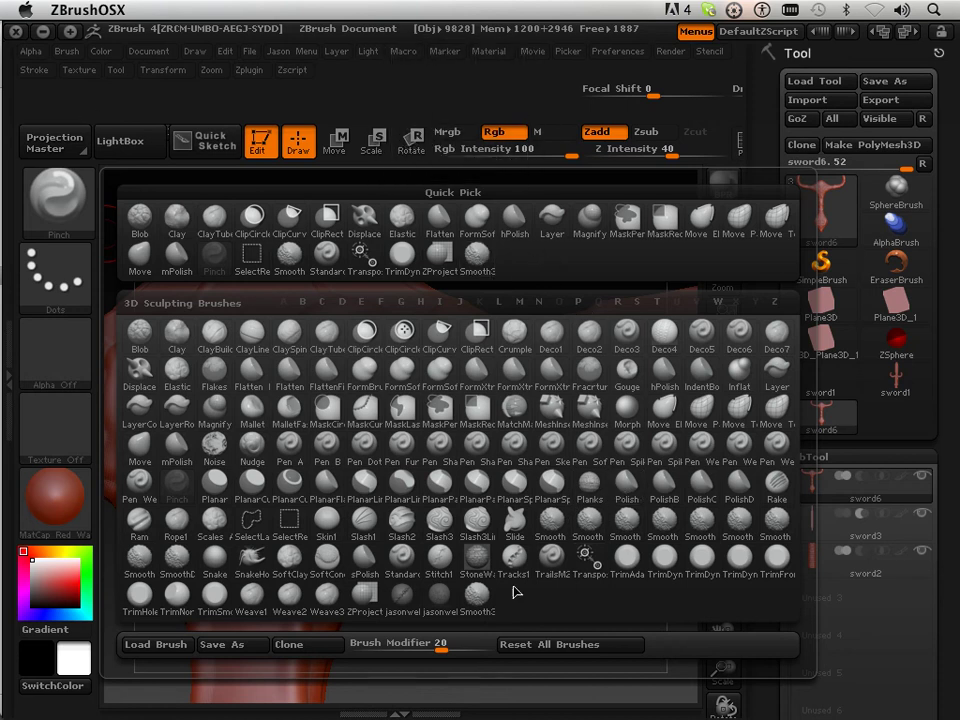
left_click(322, 263)
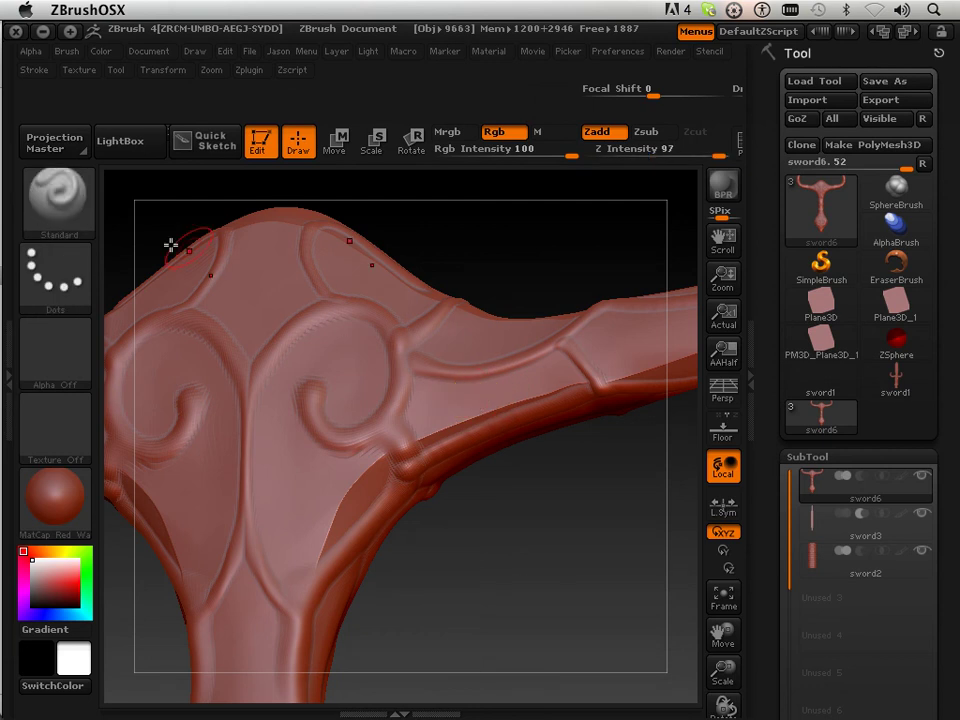
left_click(70, 188)
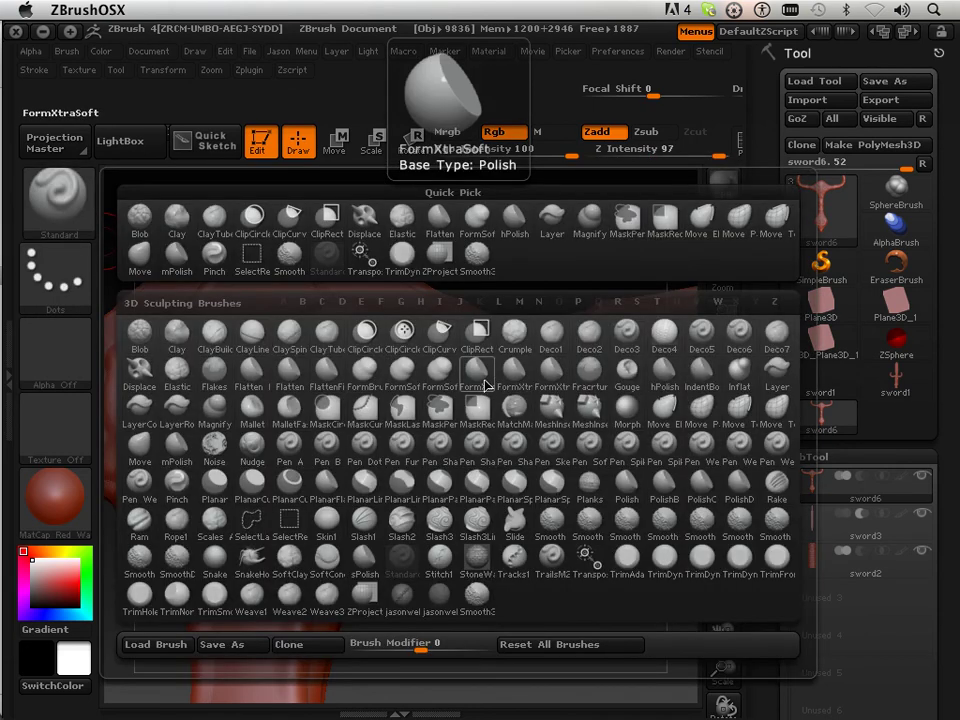
left_click(443, 417)
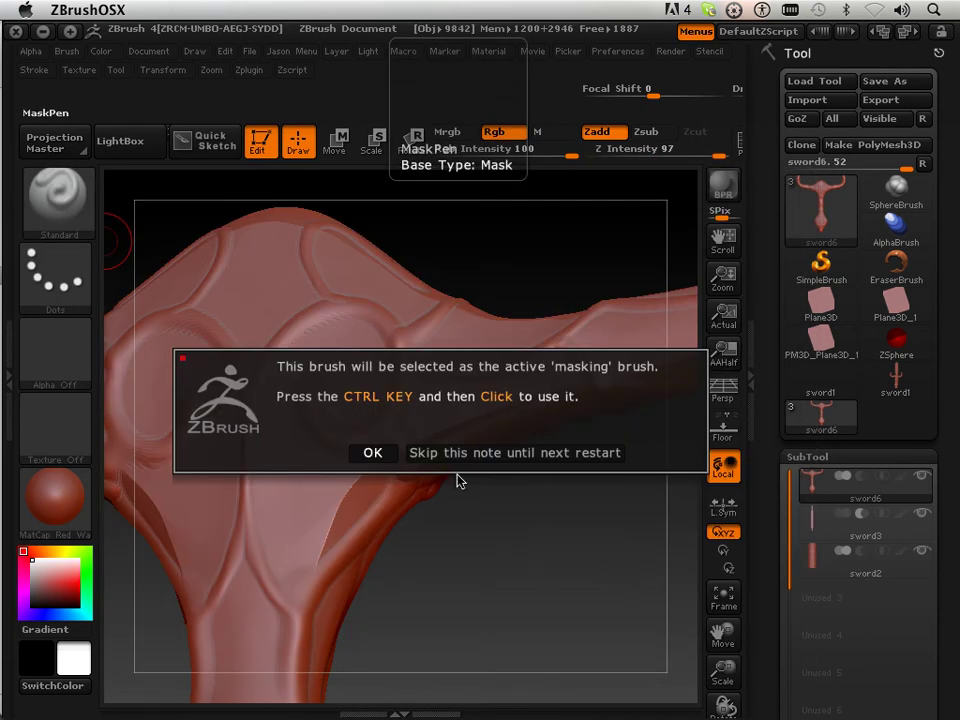
left_click(380, 460)
Mask the recessed panel along the lower side of the guard arm, between the scroll and the collar ridge
mouse_move(575, 549)
left_mouse_down()
mouse_move(581, 580)
mouse_move(585, 559)
left_mouse_up()
key("ctrl")
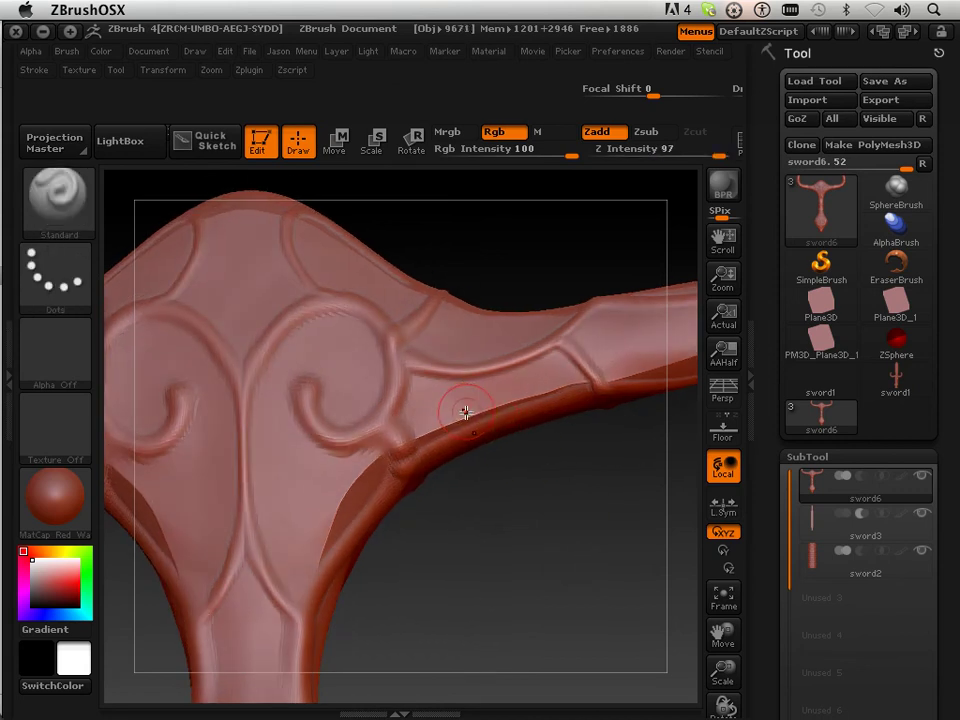
key("ctrl")
mouse_move(446, 403)
left_mouse_down("ctrl")
mouse_move(465, 401)
mouse_move(427, 412)
left_mouse_up("ctrl")
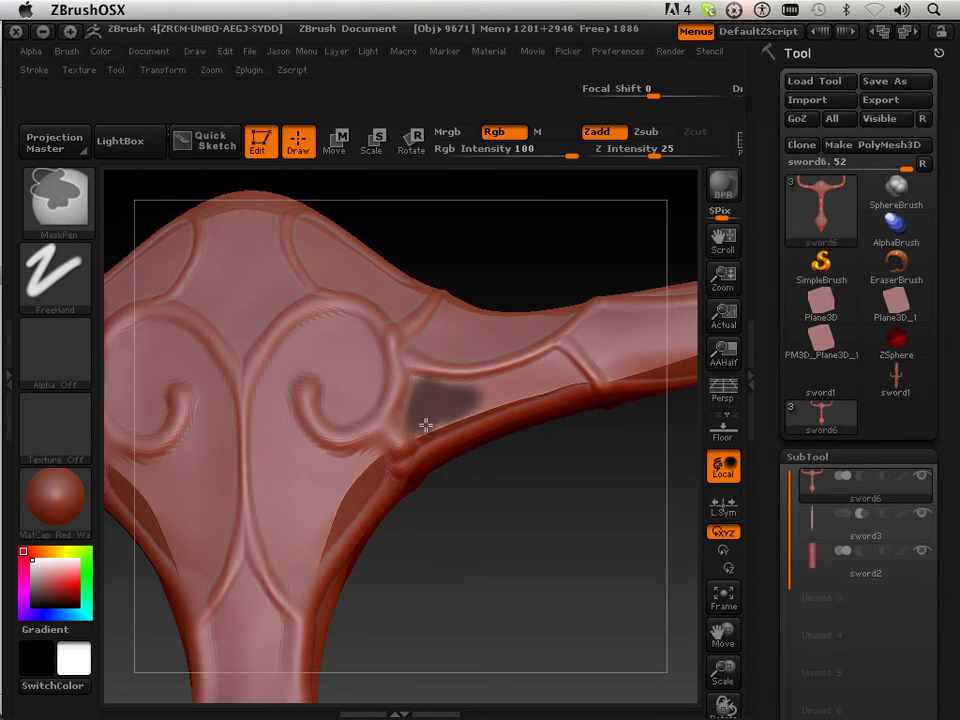
left_click_drag(476, 405, 567, 380, "ctrl")
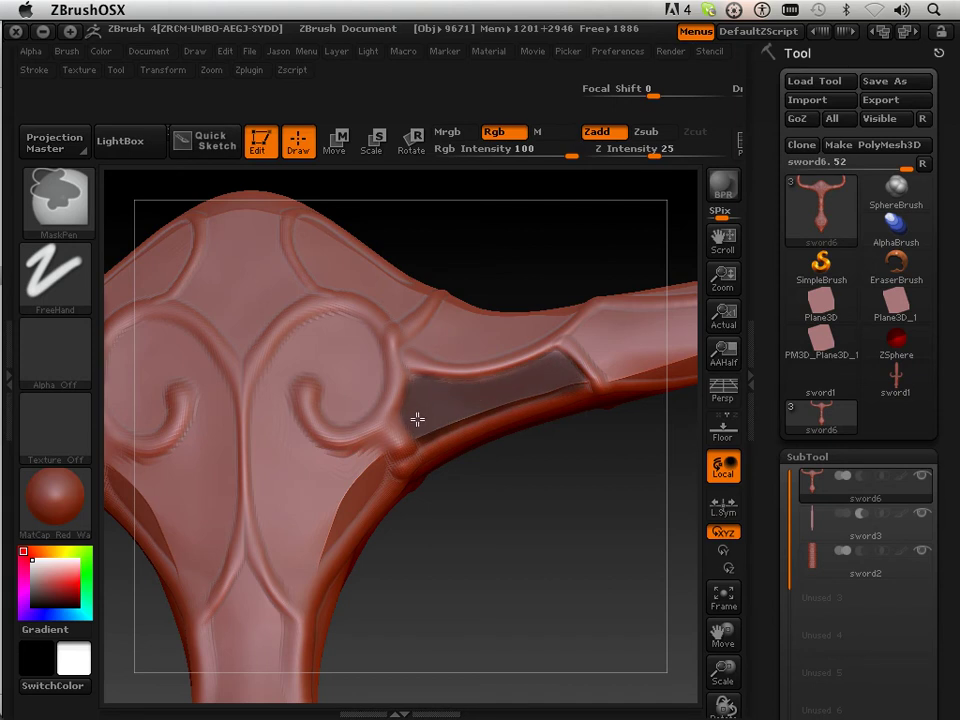
mouse_move(512, 478)
left_mouse_down()
mouse_move(414, 394)
mouse_move(506, 413)
mouse_move(510, 321)
mouse_move(619, 392)
left_mouse_up()
key("ctrl")
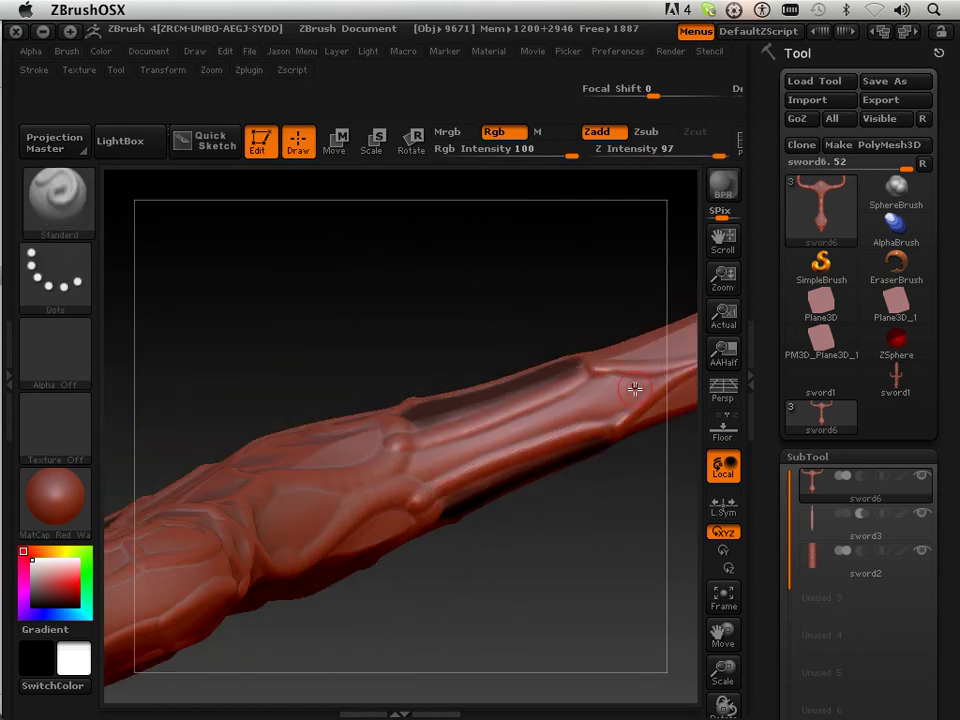
left_click_drag(575, 545, 645, 590)
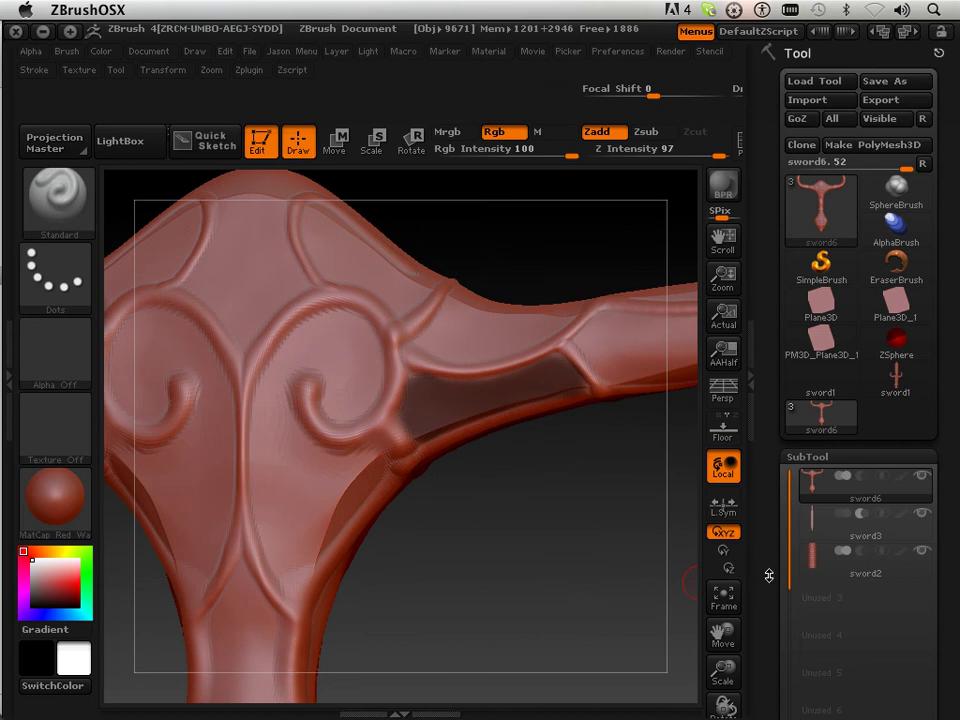
Invert the mask so only the recessed panel on the guard arm can be sculpted
left_click_drag(769, 576, 760, 341)
scroll(756, 350, "down", 10)
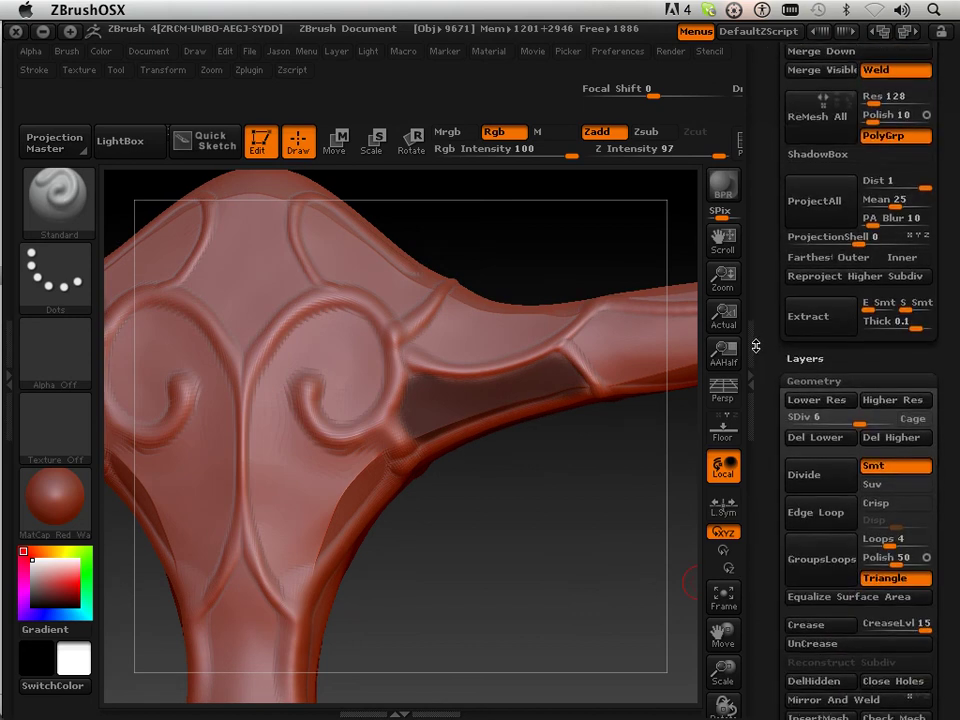
scroll(752, 326, "down", 20)
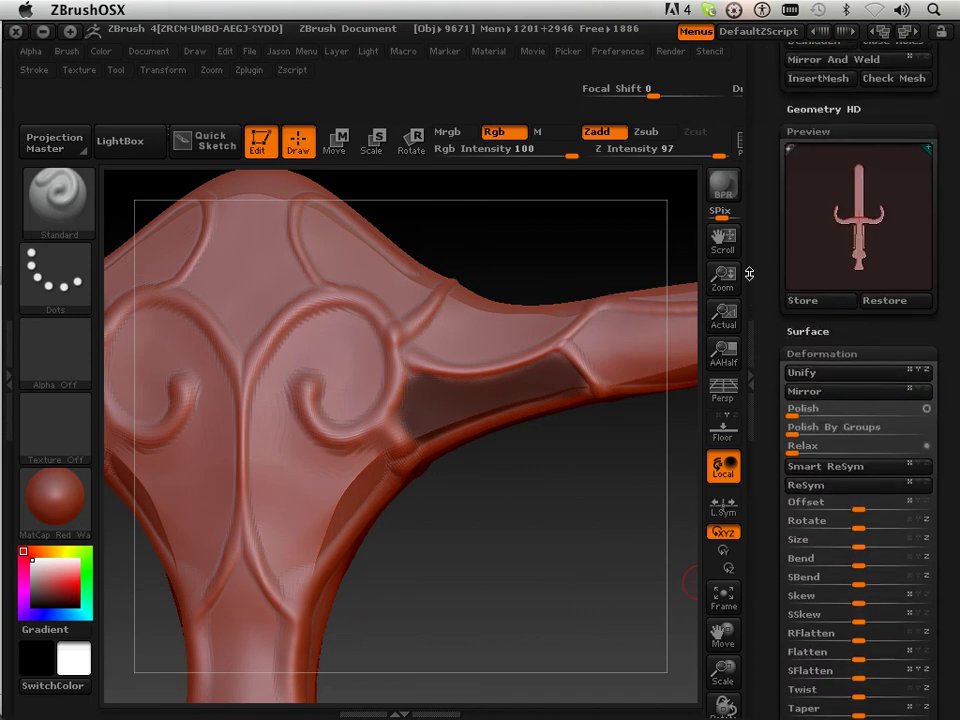
scroll(750, 240, "down", 20)
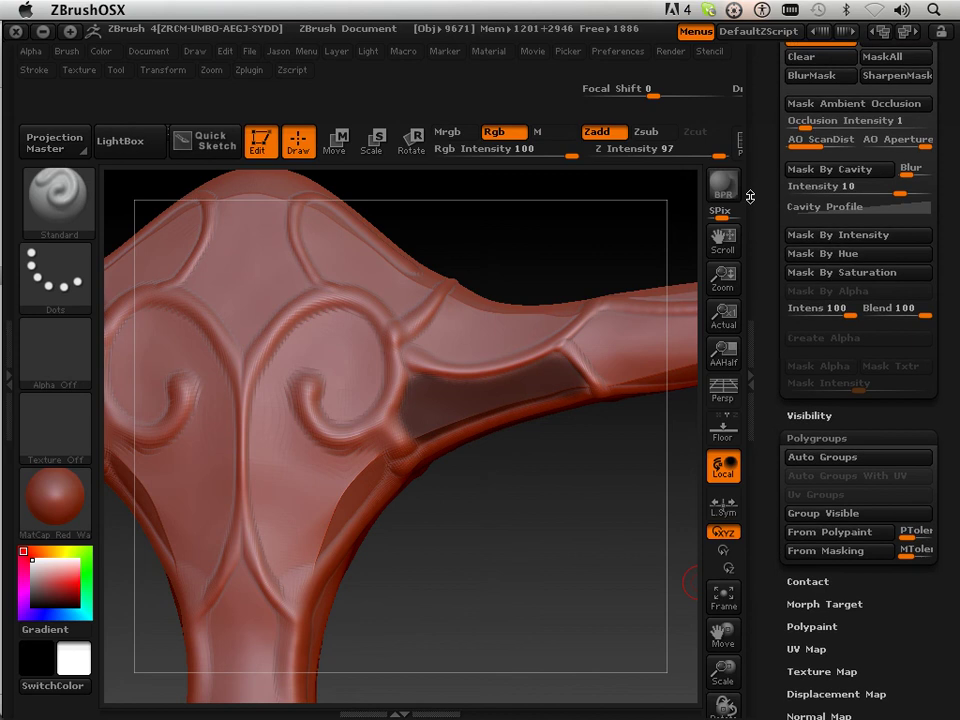
left_click(868, 126)
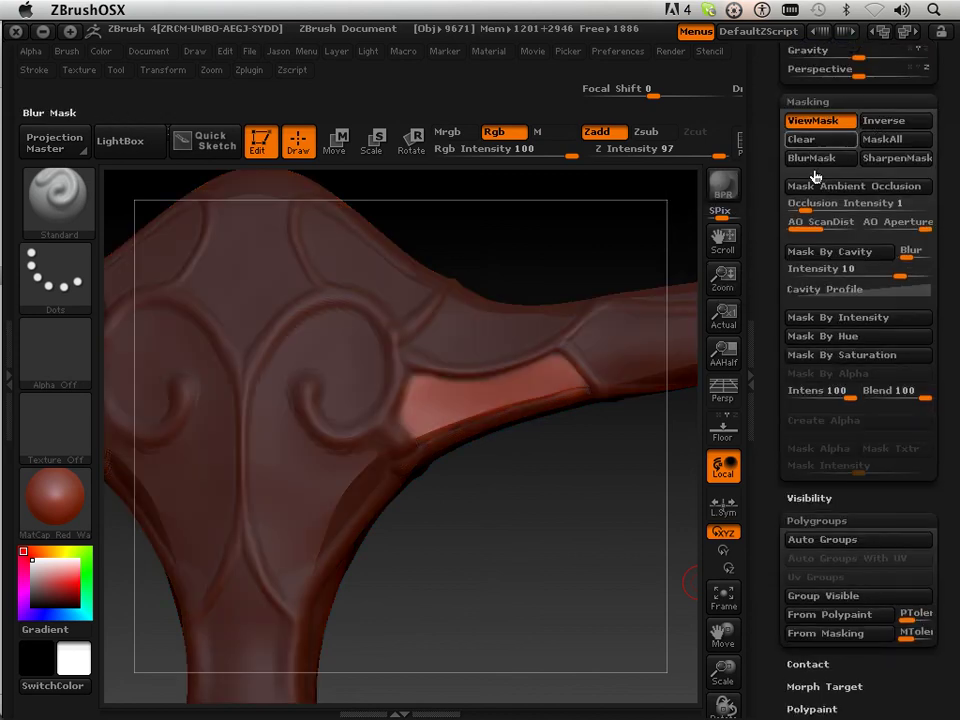
left_click_drag(502, 514, 495, 510)
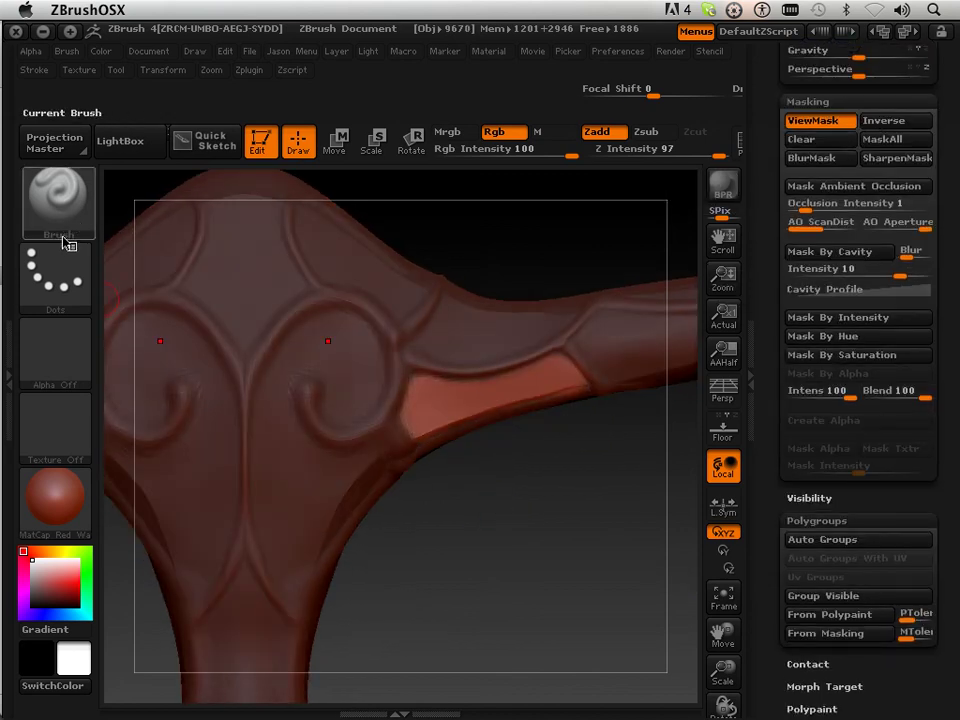
Set the Standard brush to the DragRect stroke with Alpha 07
left_click(60, 285)
left_click(226, 292)
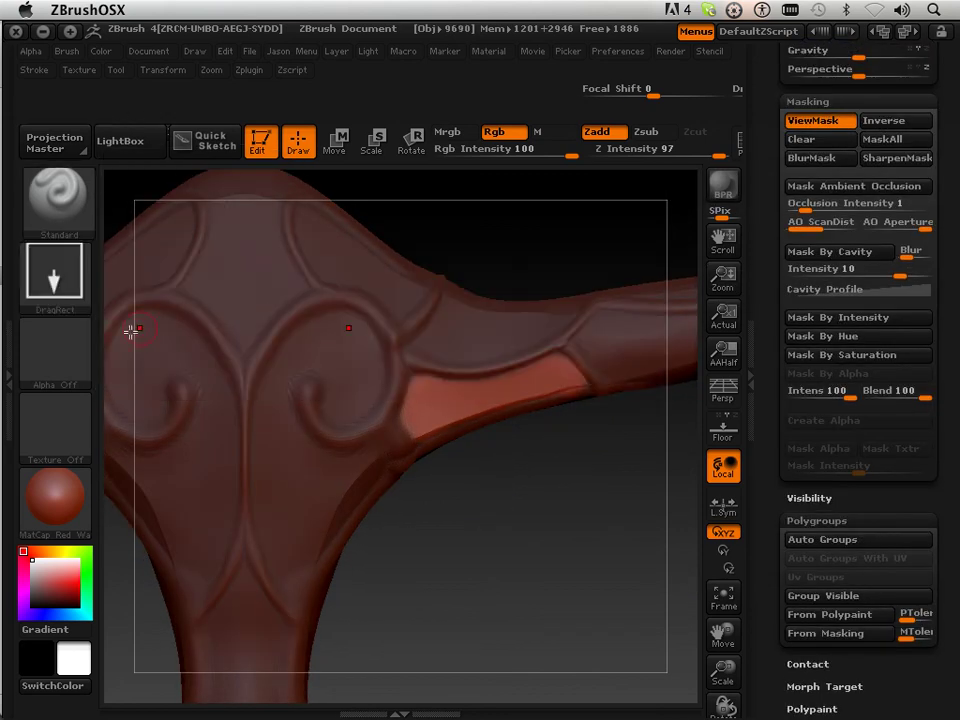
left_click(72, 376)
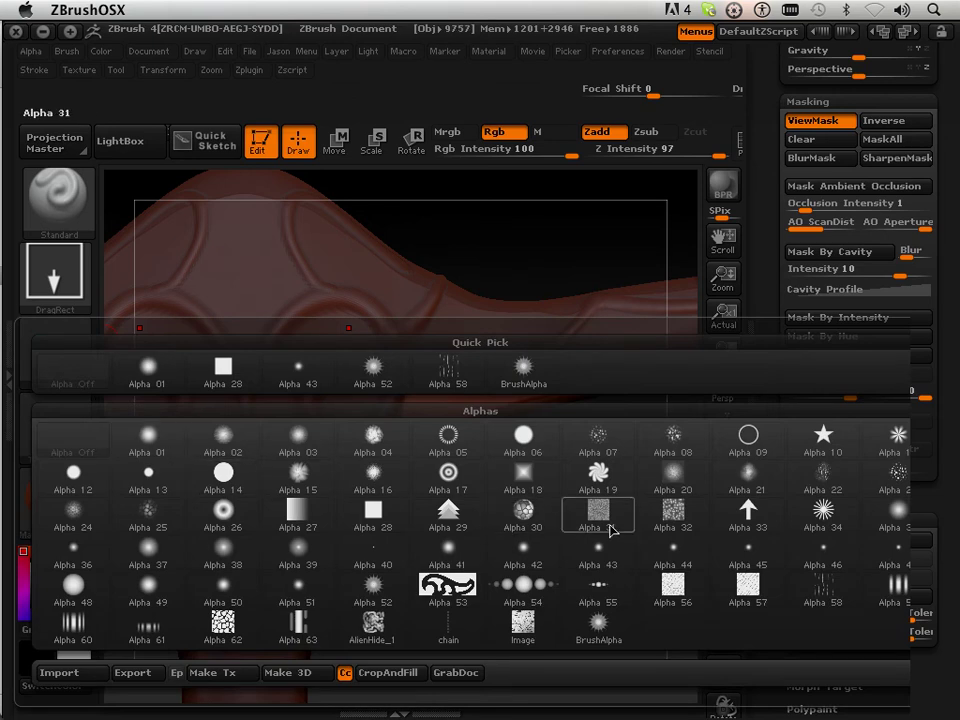
left_click(598, 437)
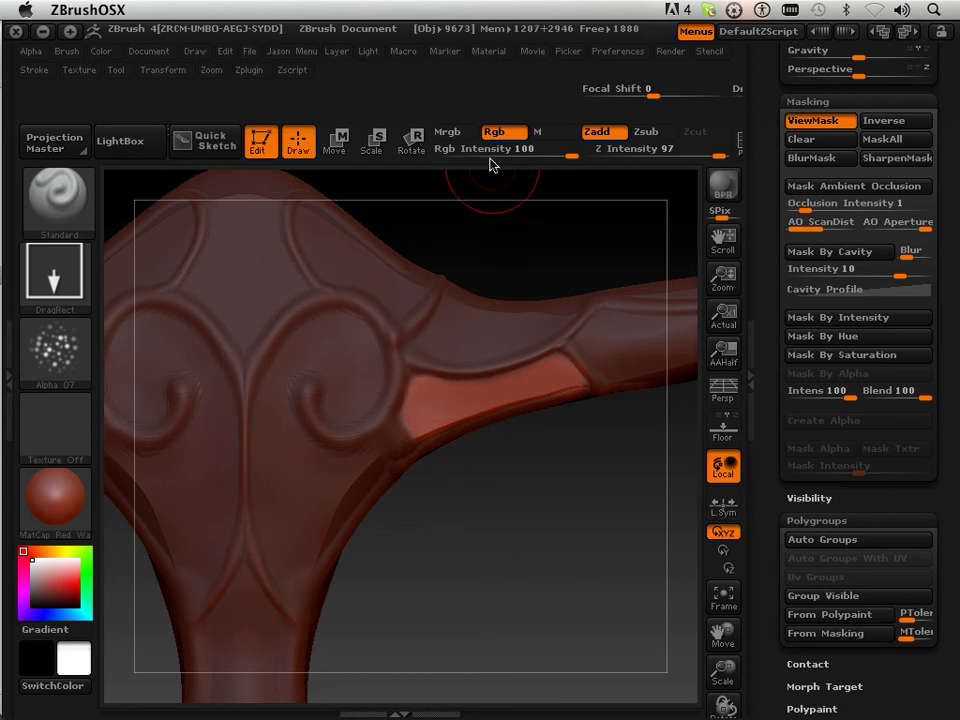
Try stamping the Alpha 07 speckle texture across the unmasked guard-arm panel, and undo the stamps
left_click(33, 71)
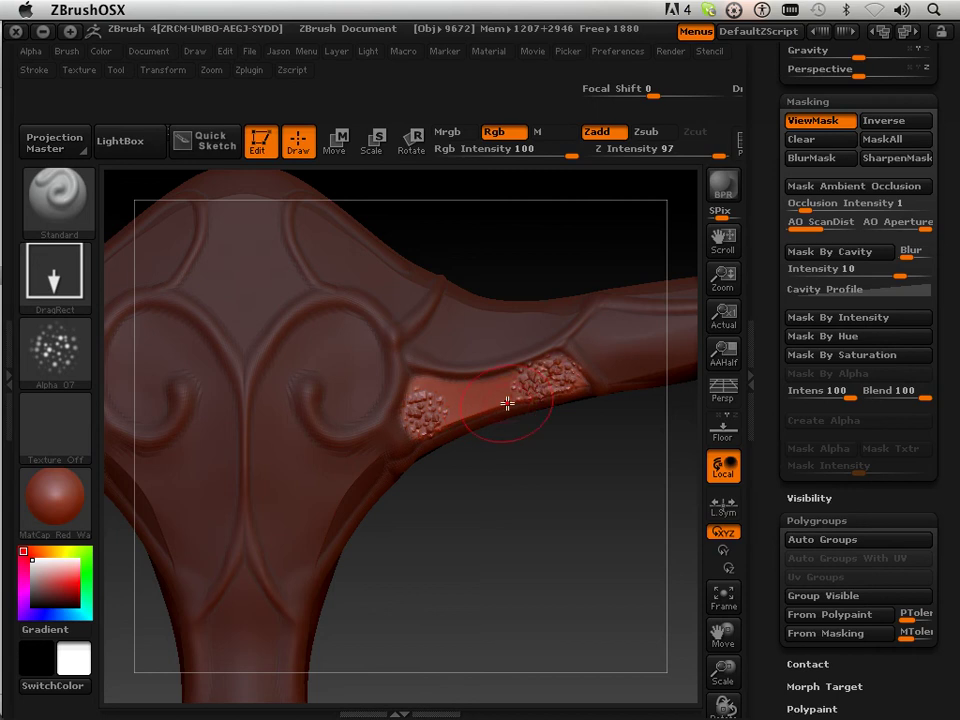
left_click_drag(467, 423, 461, 412)
mouse_move(497, 475)
left_mouse_down()
mouse_move(461, 422)
mouse_move(493, 439)
left_mouse_up()
key("ctrl")
key("ctrl+z")
key("ctrl+z")
key("ctrl+z")
key("ctrl+z")
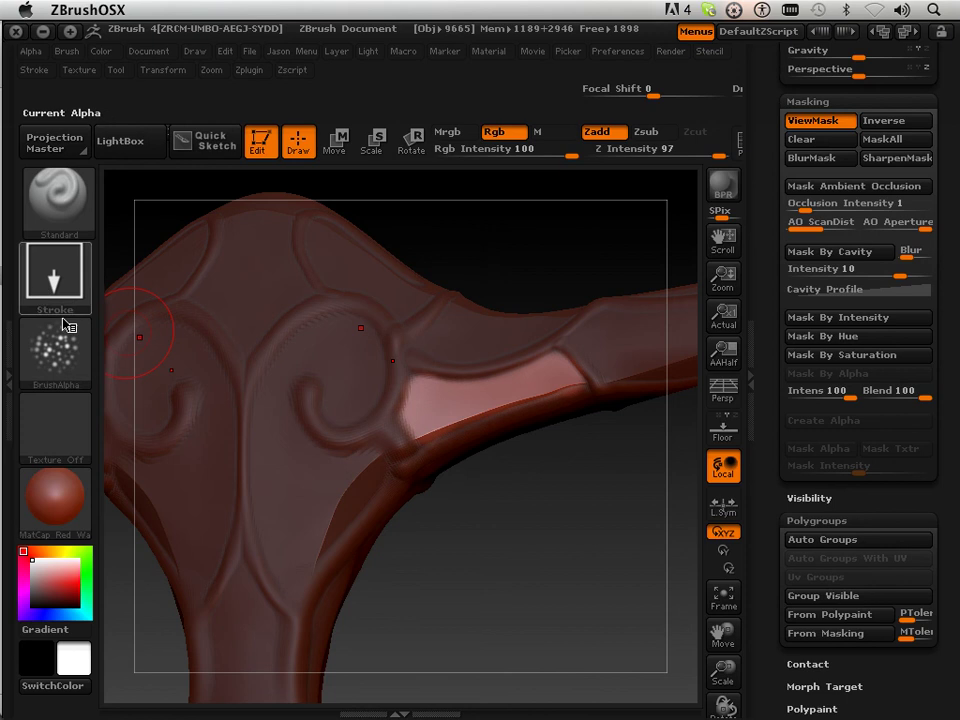
Choose Alpha 62 and try a cracked-stone stamp at the panel's inner end beside the scroll
left_click(56, 350)
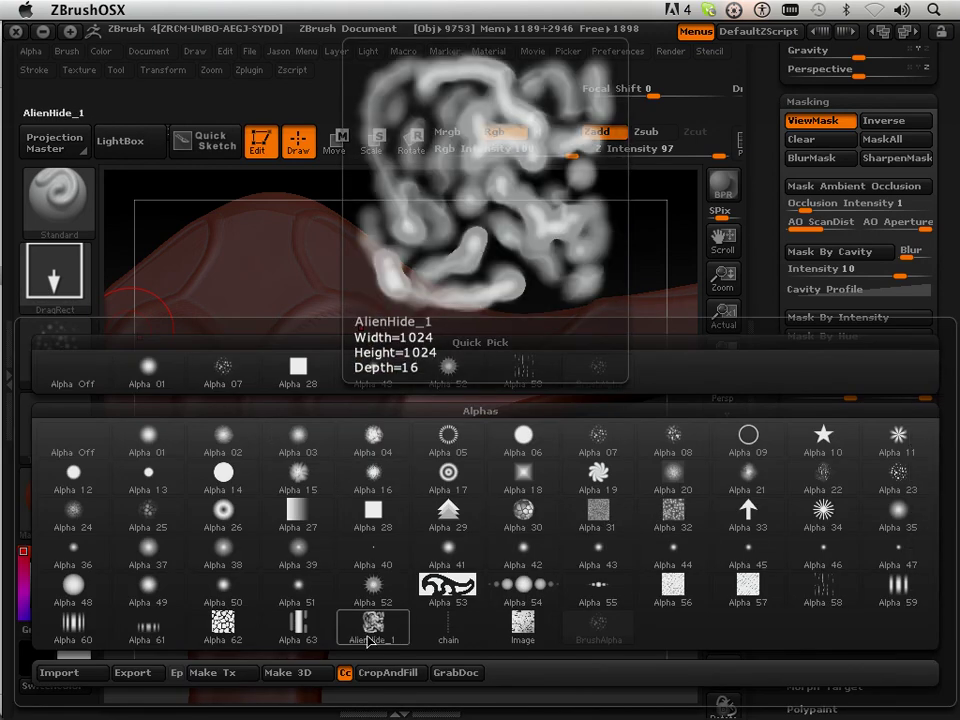
left_click(223, 624)
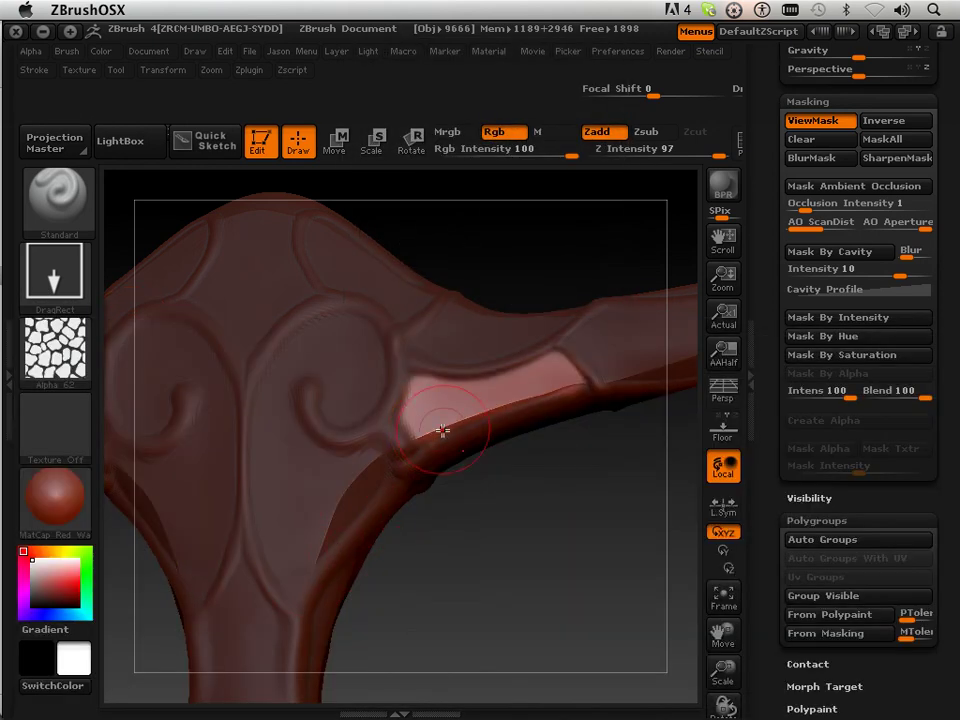
left_click_drag(438, 413, 487, 417)
key("ctrl")
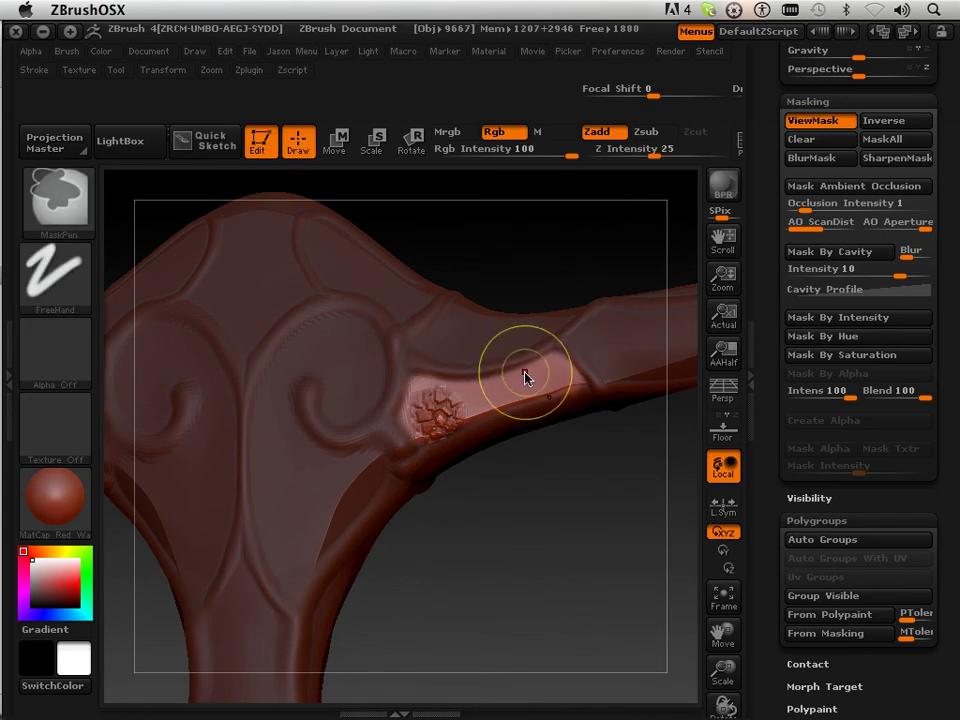
key("ctrl")
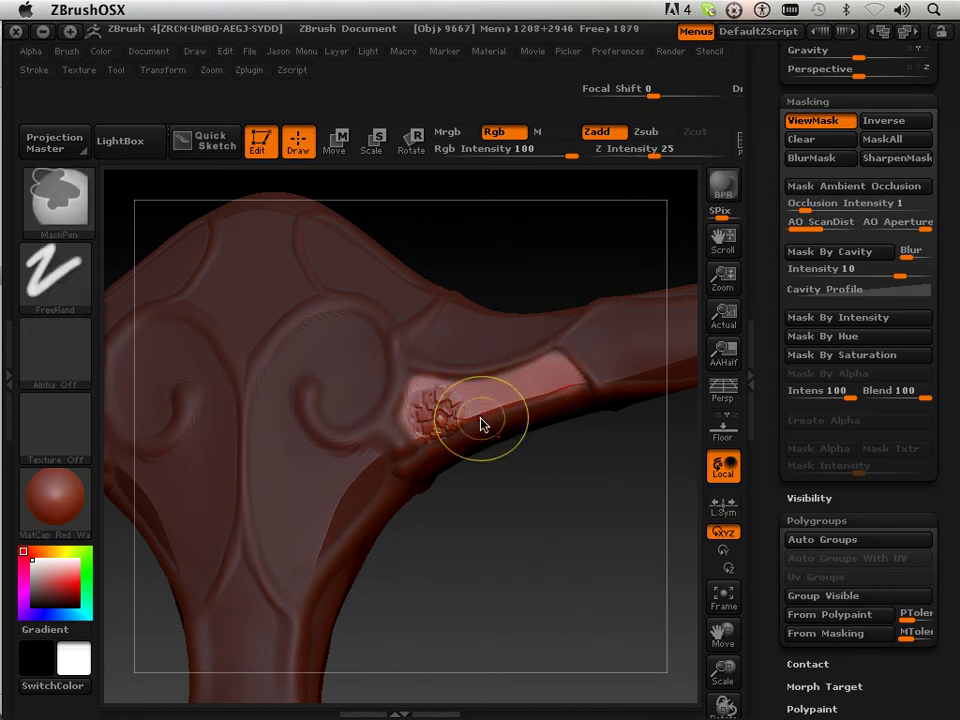
key("ctrl+z")
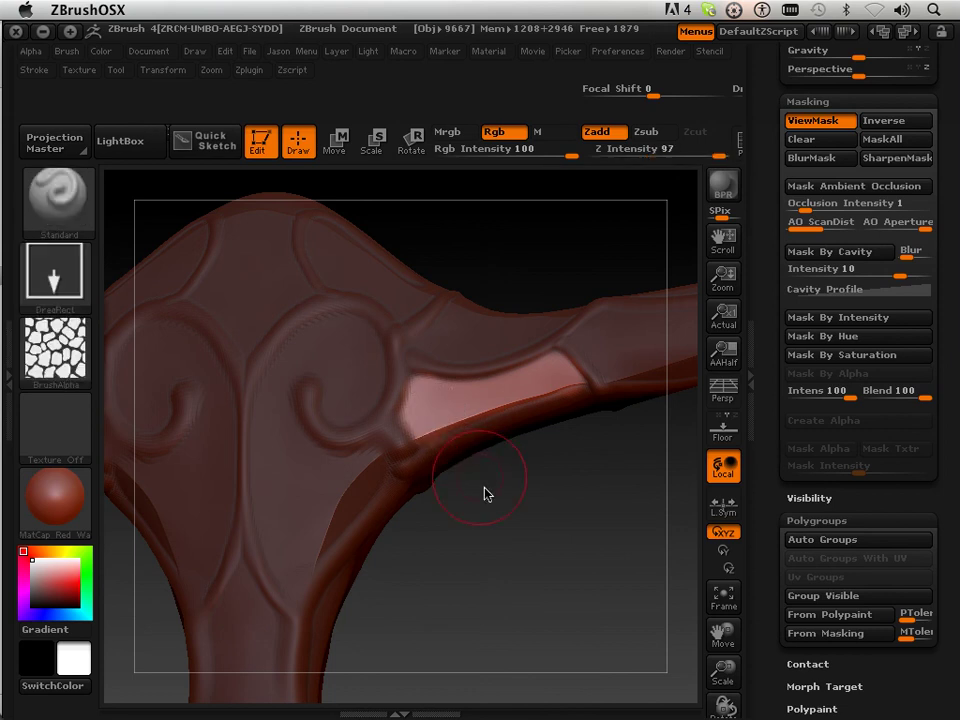
Try an Alpha 62 stamp at the panel's outer end beside the collar ridge, and undo it
mouse_move(484, 489)
left_mouse_down()
mouse_move(506, 527)
mouse_move(512, 491)
left_mouse_up()
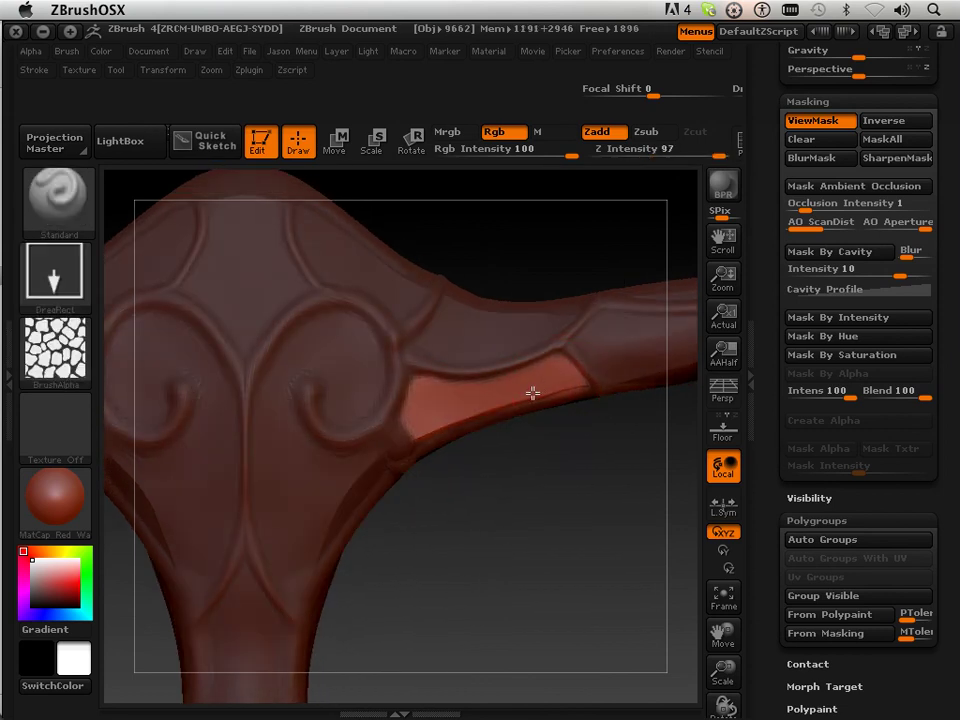
left_click_drag(550, 378, 515, 400)
key("shift")
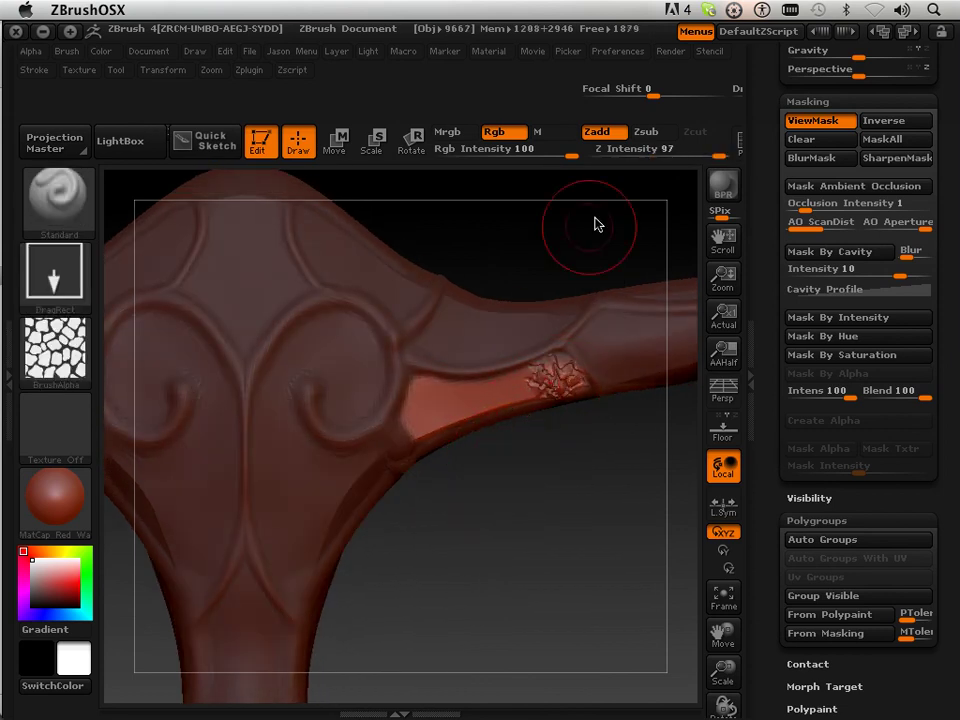
key("ctrl+z")
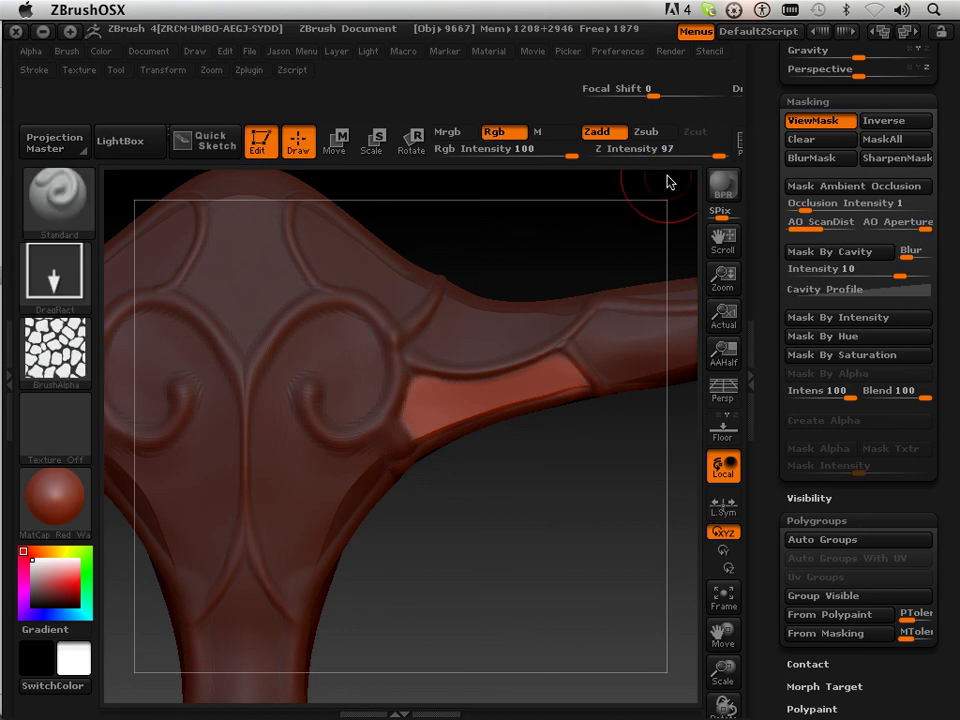
Set the Standard brush's Z Intensity to 25
left_click(668, 152)
type("25")
key("Return")
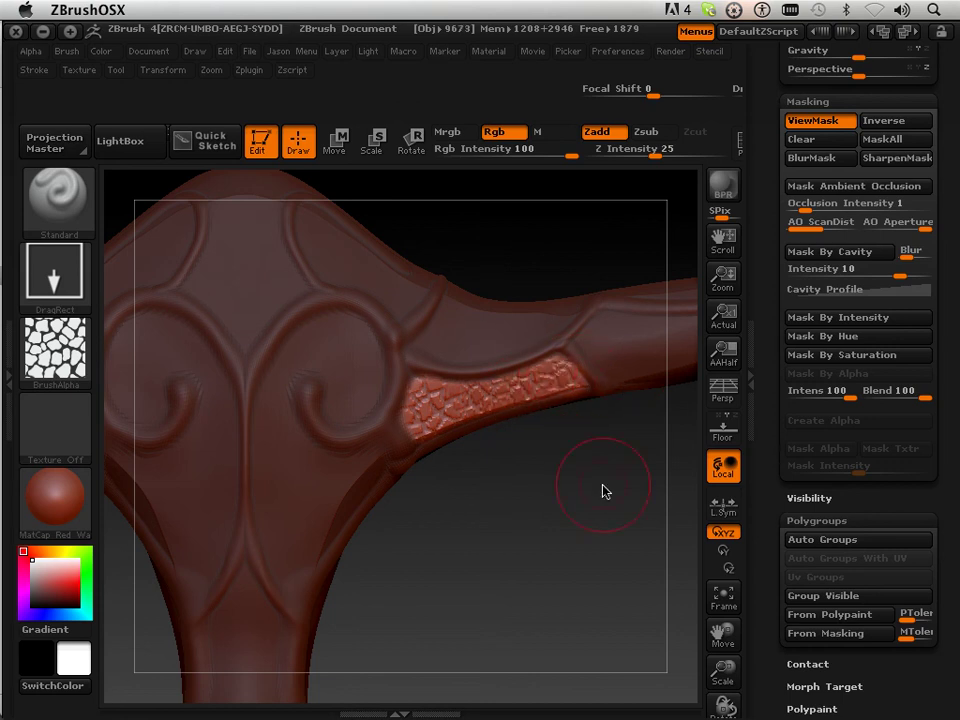
Undo the Alpha 62 stamps across the unmasked guard-arm panel
mouse_move(602, 491)
left_mouse_down()
mouse_move(529, 328)
mouse_move(540, 214)
mouse_move(551, 512)
mouse_move(562, 507)
mouse_move(563, 525)
left_mouse_up()
key("ctrl")
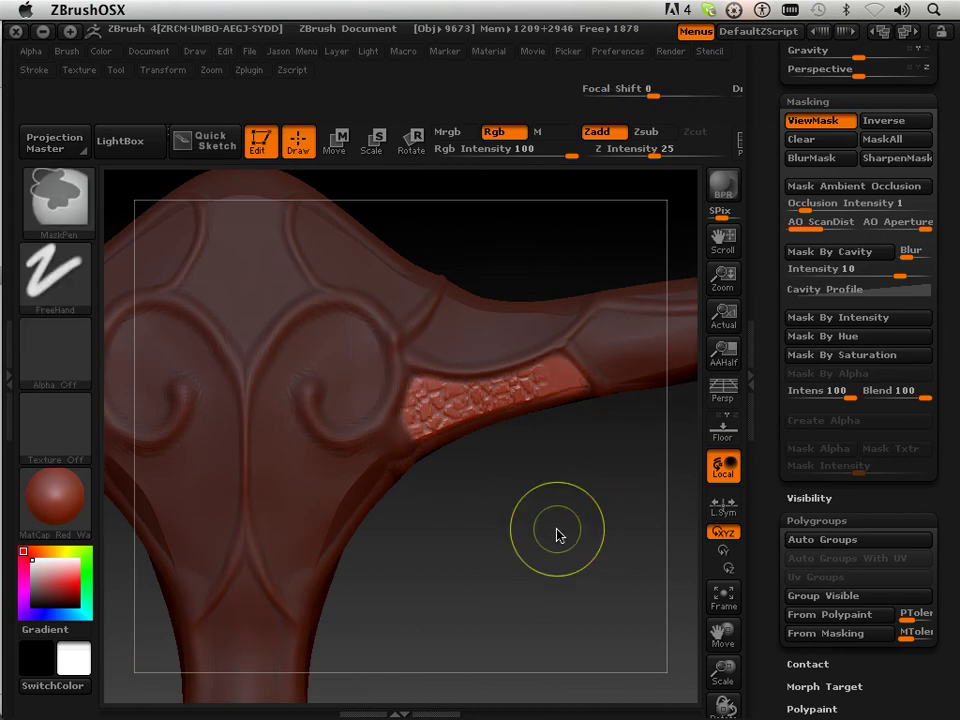
key("ctrl+z")
key("ctrl+z")
key("ctrl+z")
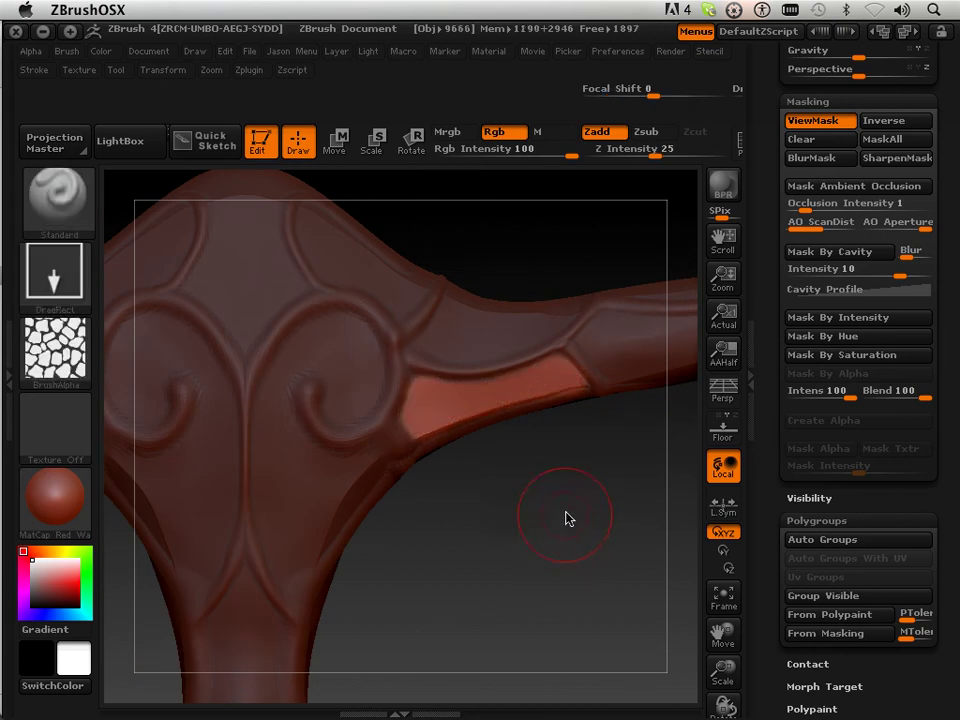
left_click_drag(766, 572, 766, 633)
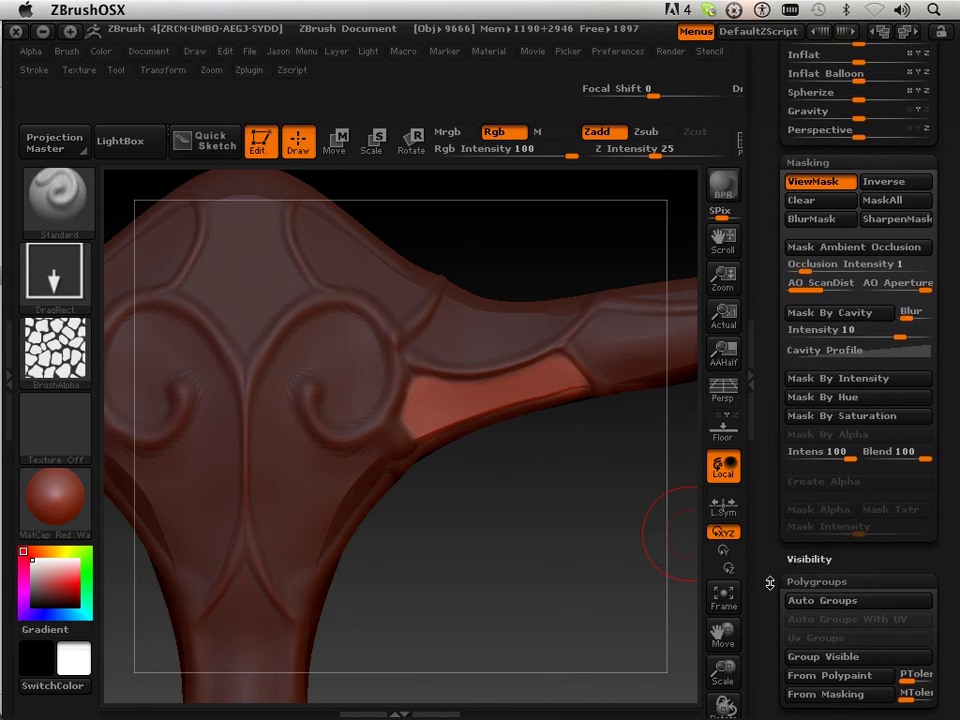
Invert the guard's mask and clear it, leaving the whole guard unmasked
left_click(881, 186)
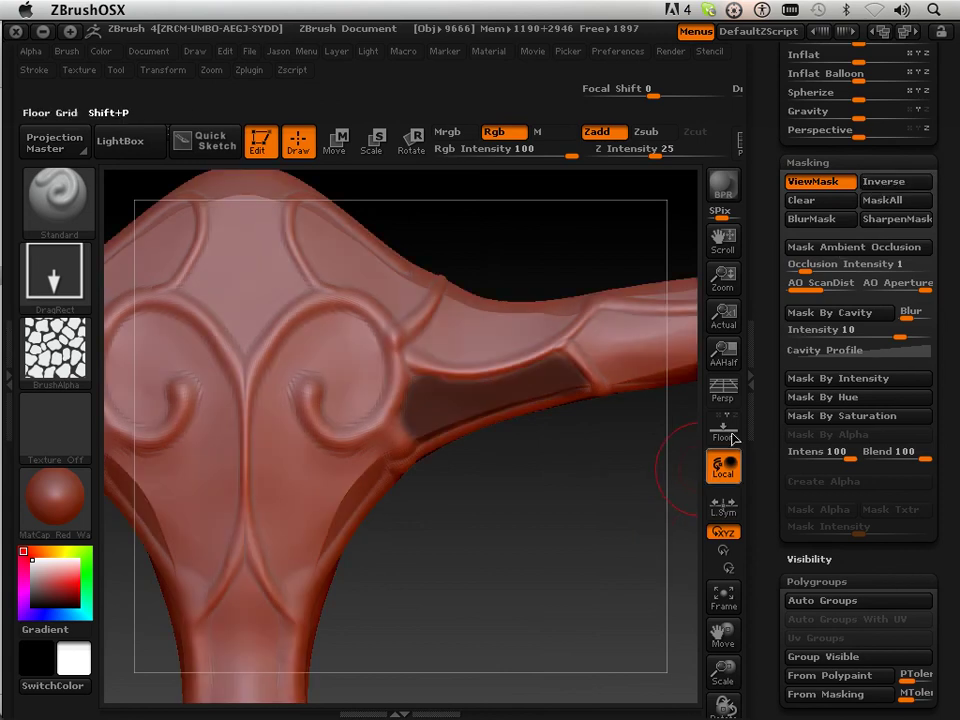
left_click(830, 209)
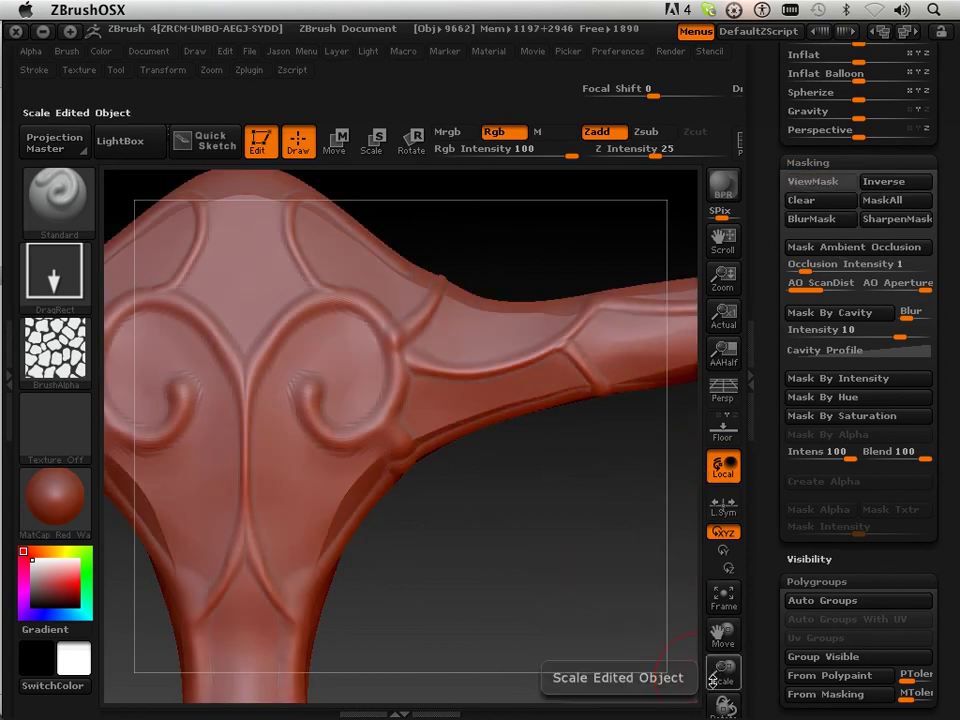
left_click_drag(722, 668, 692, 544)
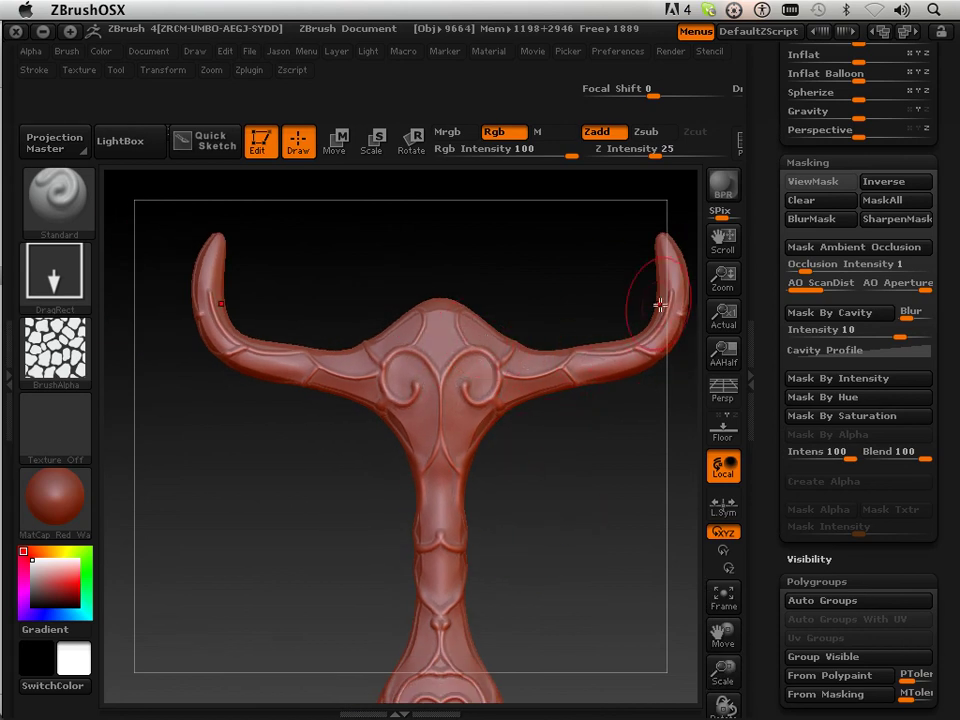
Clear the guard's pivot point
left_click_drag(768, 190, 773, 271)
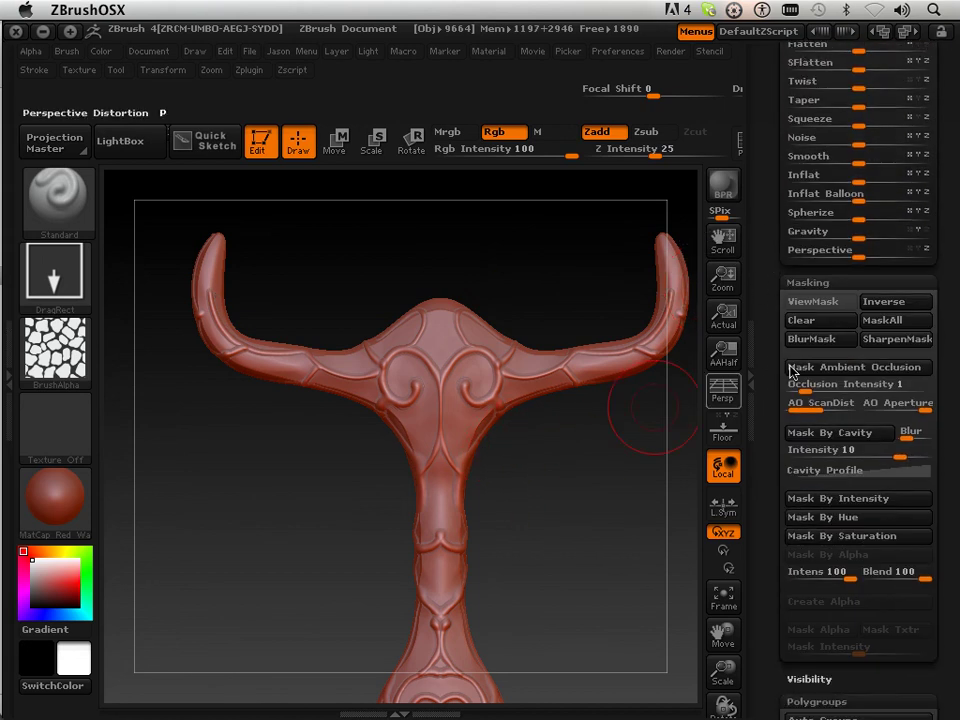
left_click_drag(771, 473, 769, 513)
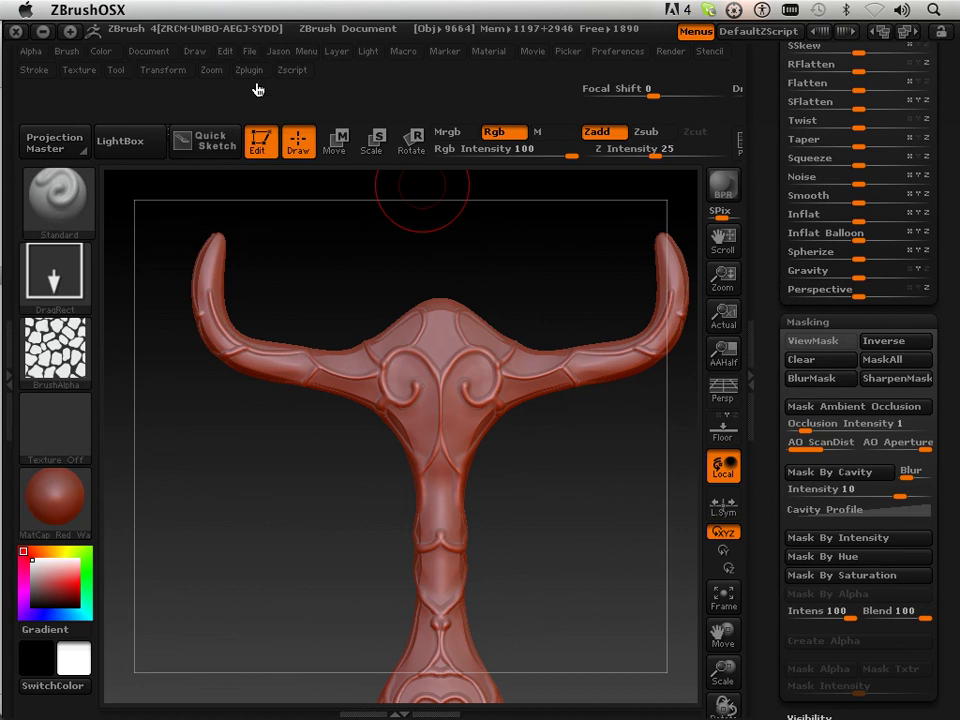
left_click(168, 72)
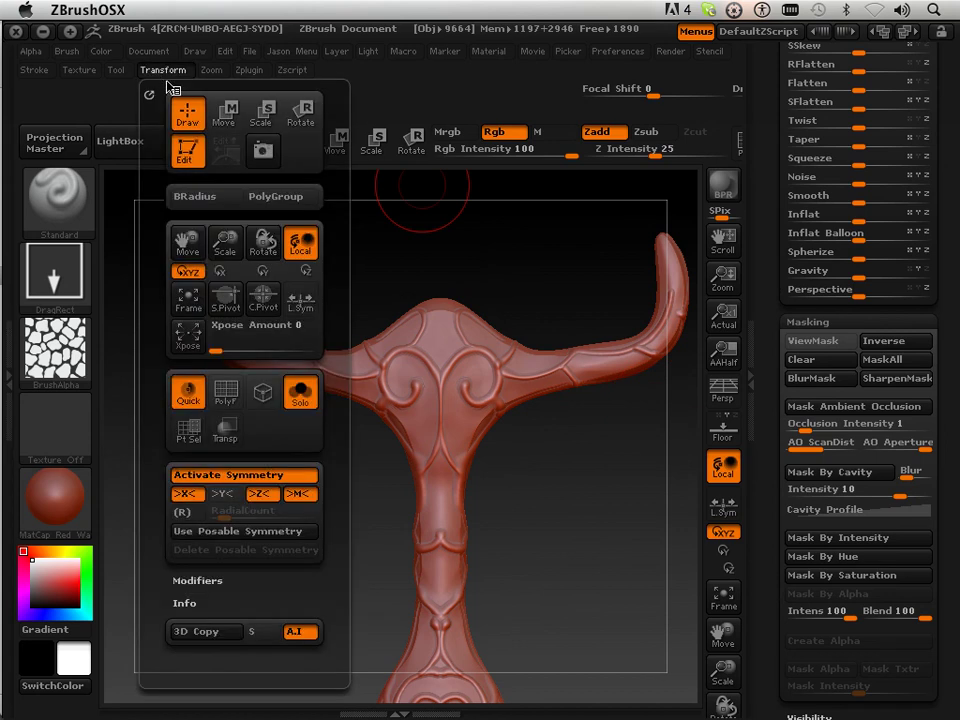
left_click(262, 303)
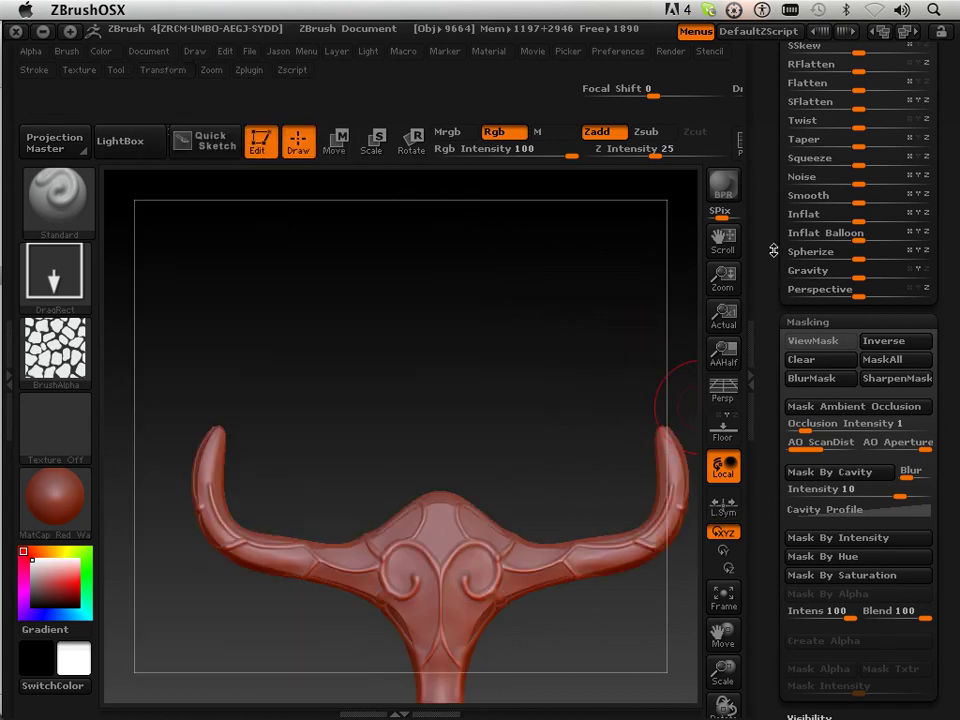
Turn off Solo mode to show the blade and grip subtools together with the guard
left_click_drag(773, 251, 771, 411)
scroll(772, 411, "up", 20)
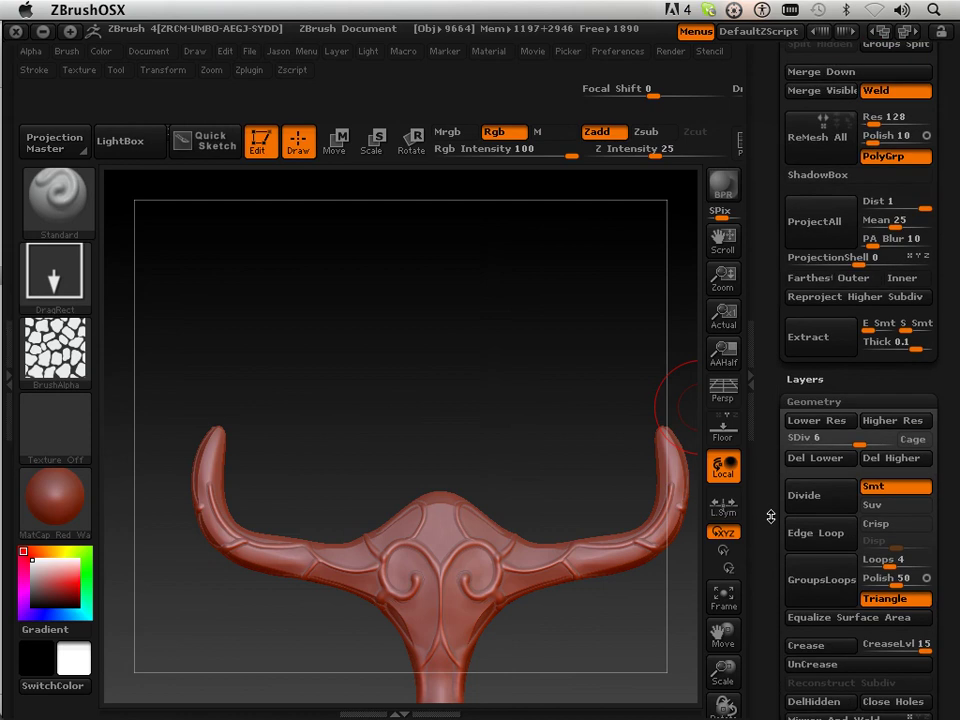
scroll(770, 560, "up", 5)
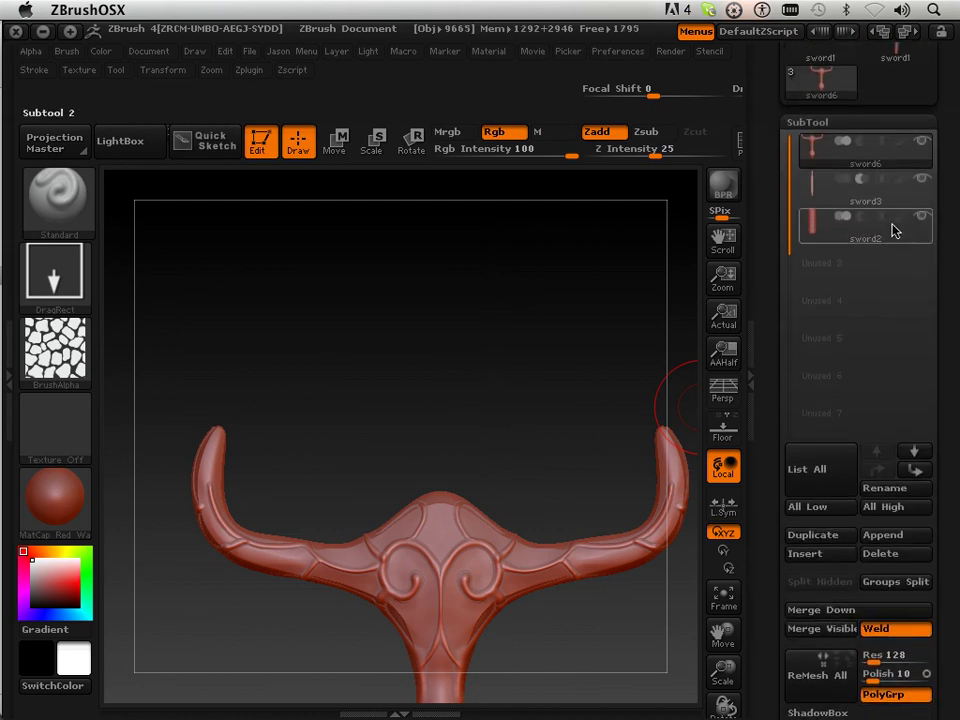
mouse_move(884, 221)
left_click(163, 70)
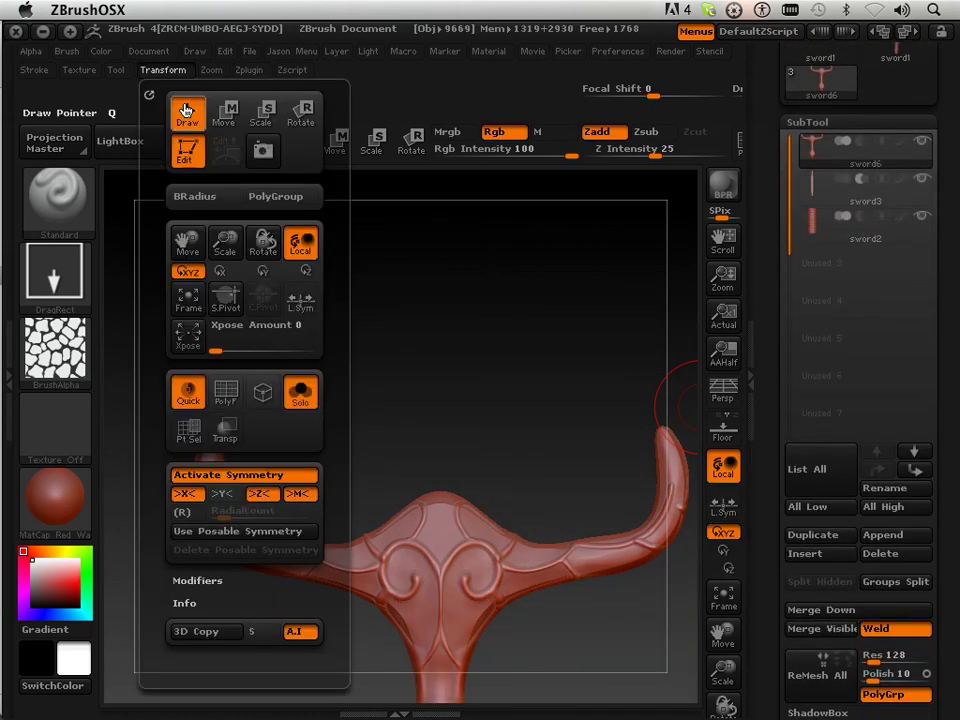
left_click(300, 392)
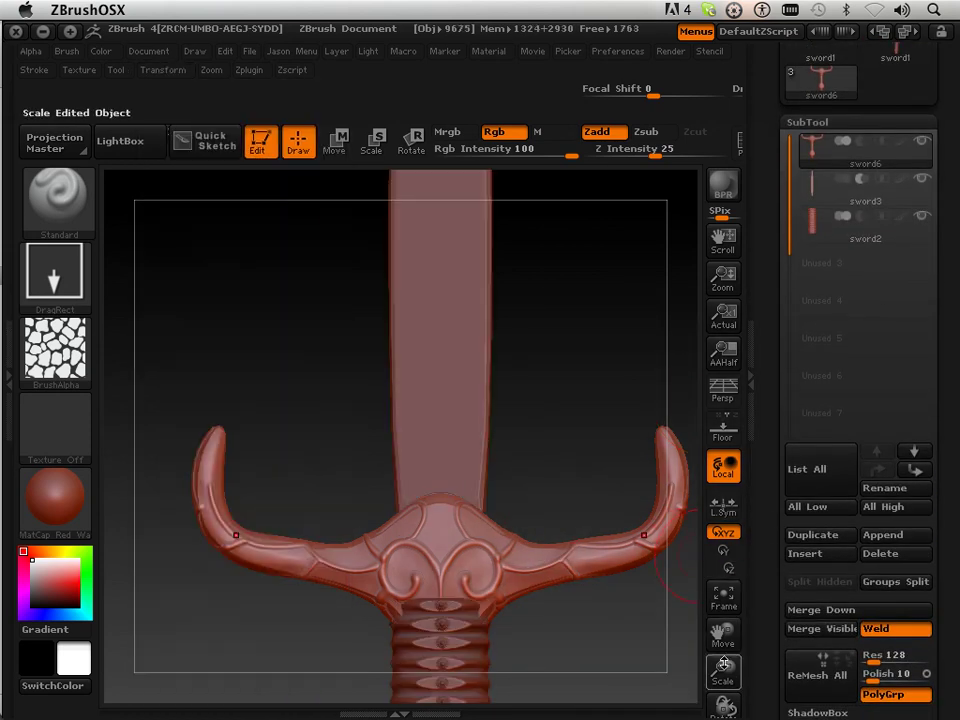
Make the blade subtool sword3 the active subtool, with the hilt and lower blade in view
left_click_drag(729, 677, 715, 588)
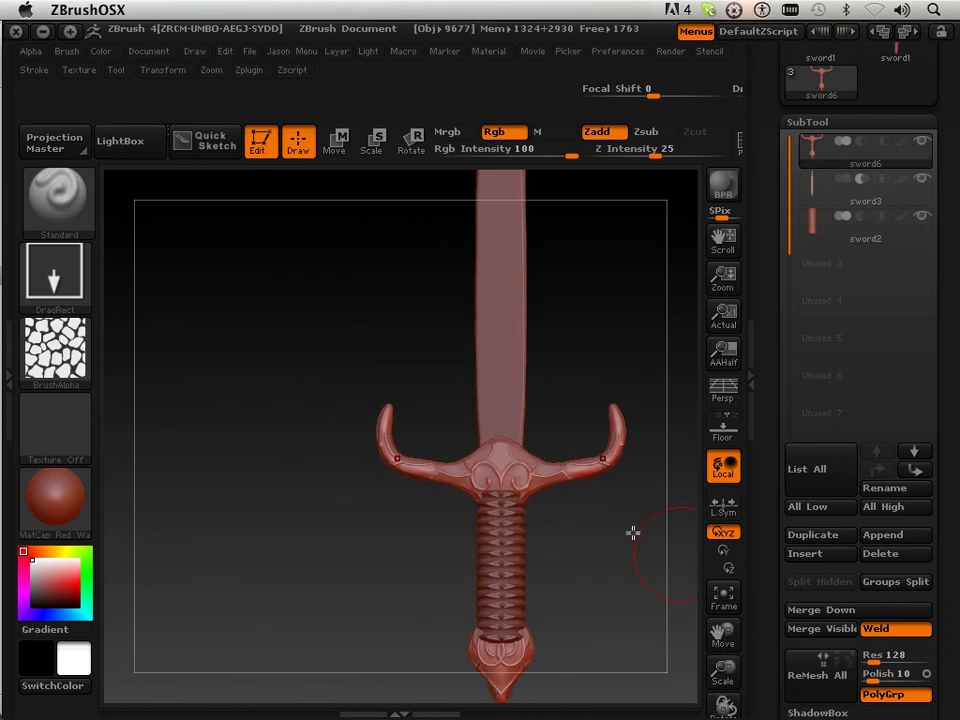
mouse_move(576, 519)
left_mouse_down()
mouse_move(546, 510)
mouse_move(596, 506)
mouse_move(577, 512)
left_mouse_up()
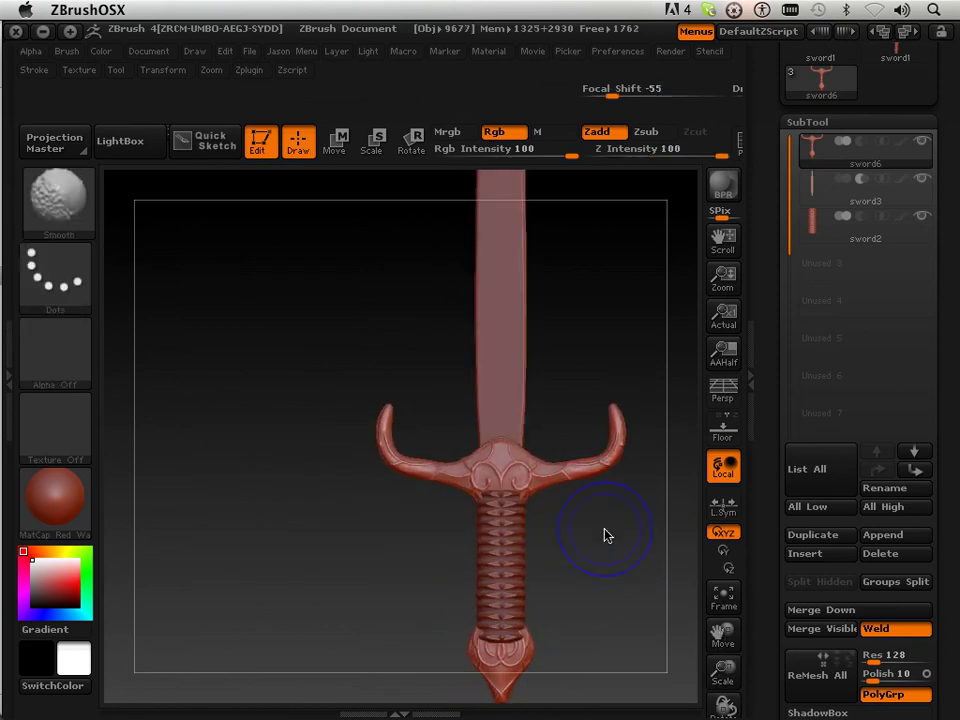
left_click_drag(576, 366, 598, 354, "shift")
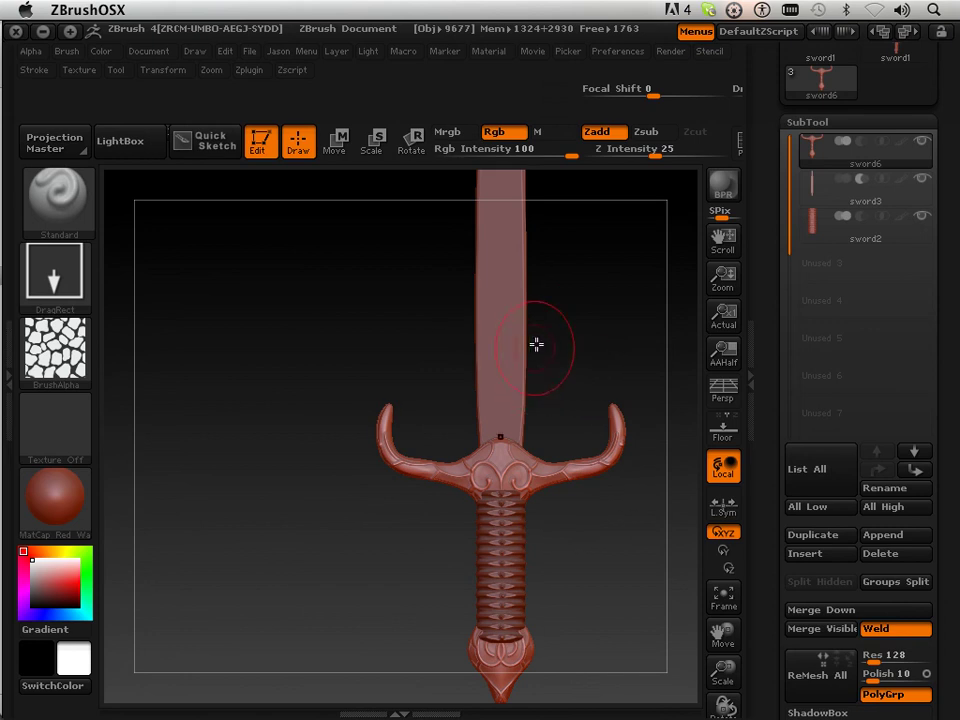
left_click(863, 195)
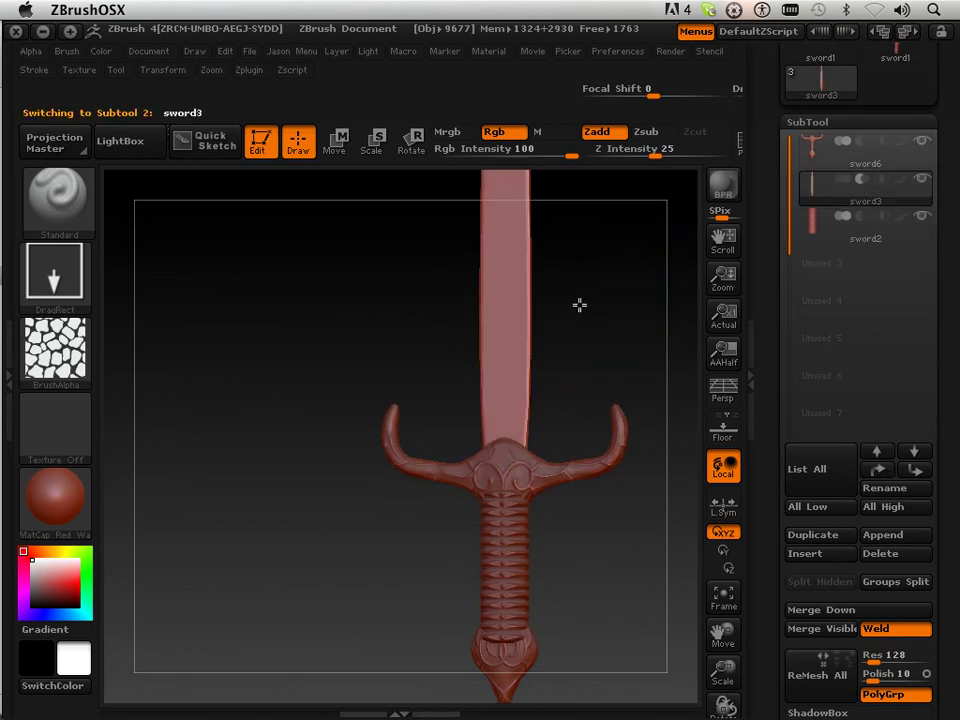